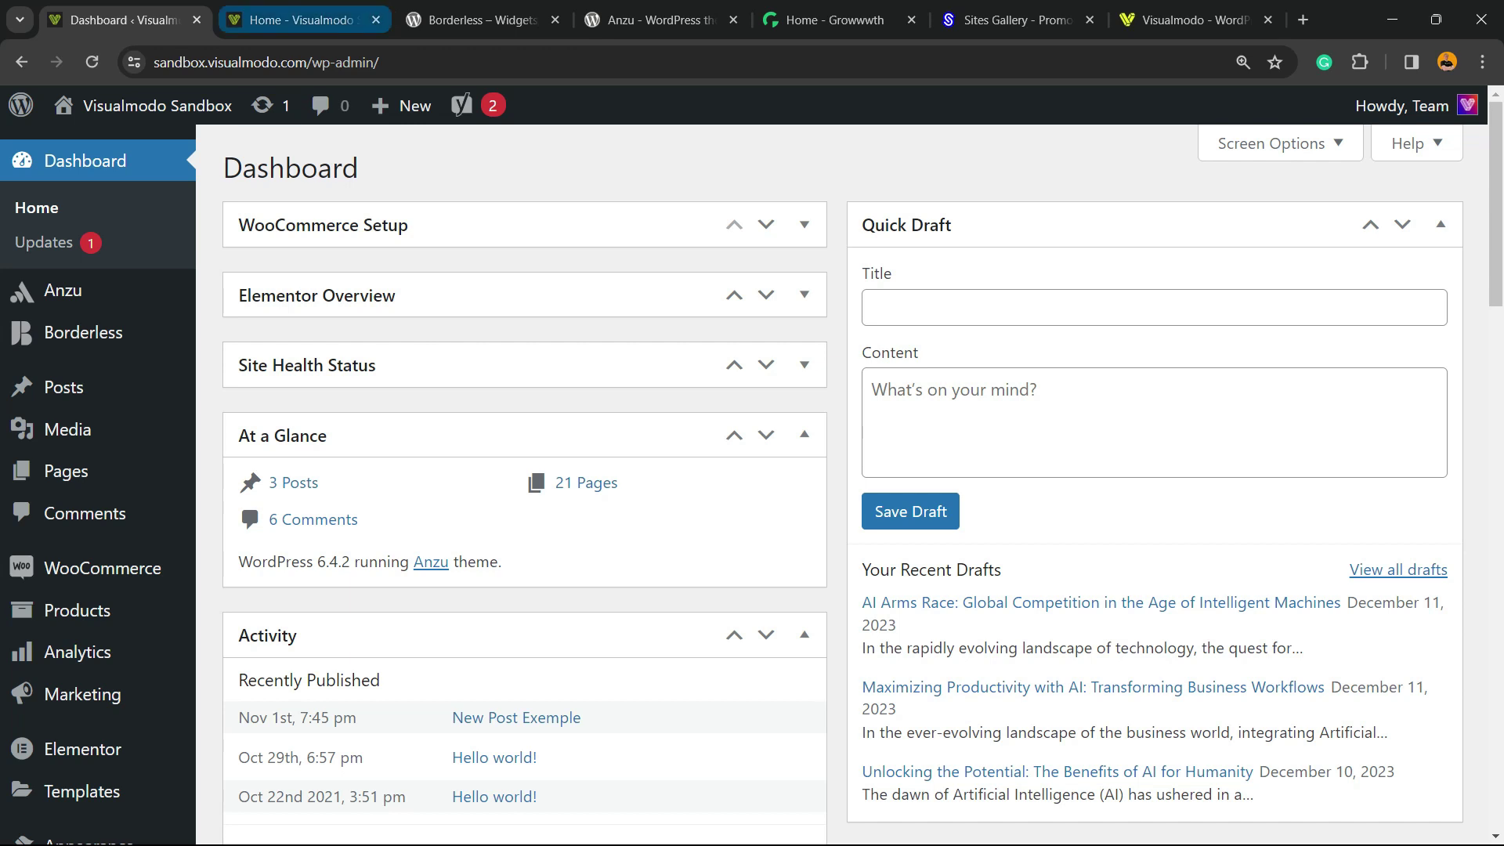
- Switch to the 'Home - Visualmodo' tab to view the live Plant Store homepage
{"action": "left_click", "coordinate": [297, 19]}
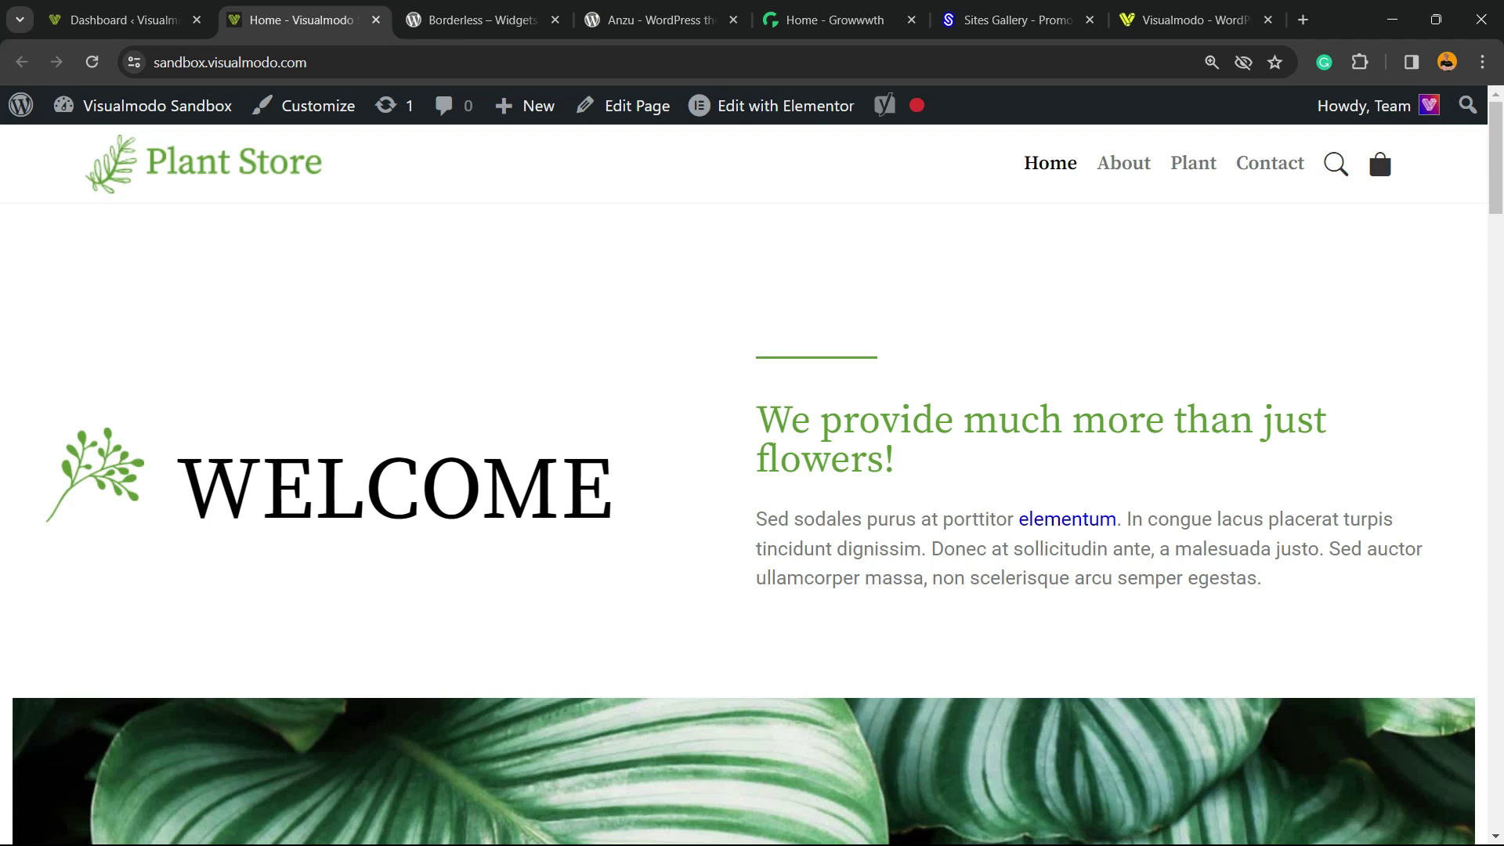
- Briefly scroll the Plant Store homepage, then return to the WordPress Dashboard tab
{"action": "scroll", "coordinate": [1375, 143], "scroll_direction": "down", "scroll_amount": 2}
{"action": "scroll", "coordinate": [1375, 143], "scroll_direction": "up", "scroll_amount": 2}
{"action": "key", "text": "ctrl+shift+Tab"}
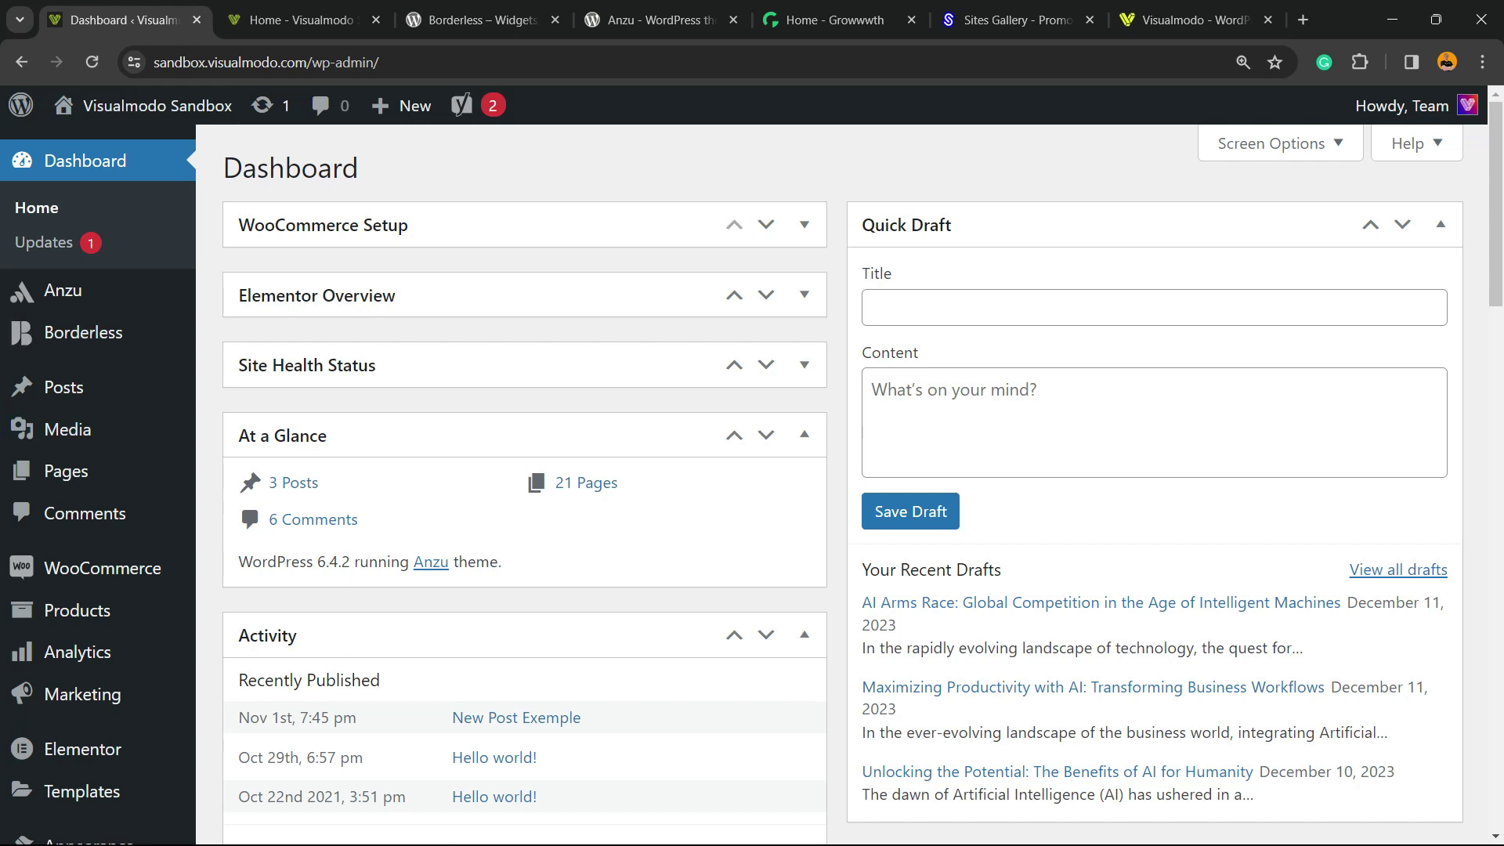
- Go to Products > Categories, where only Uncategorized is listed
{"action": "scroll", "coordinate": [67, 429], "scroll_direction": "down", "scroll_amount": 2}
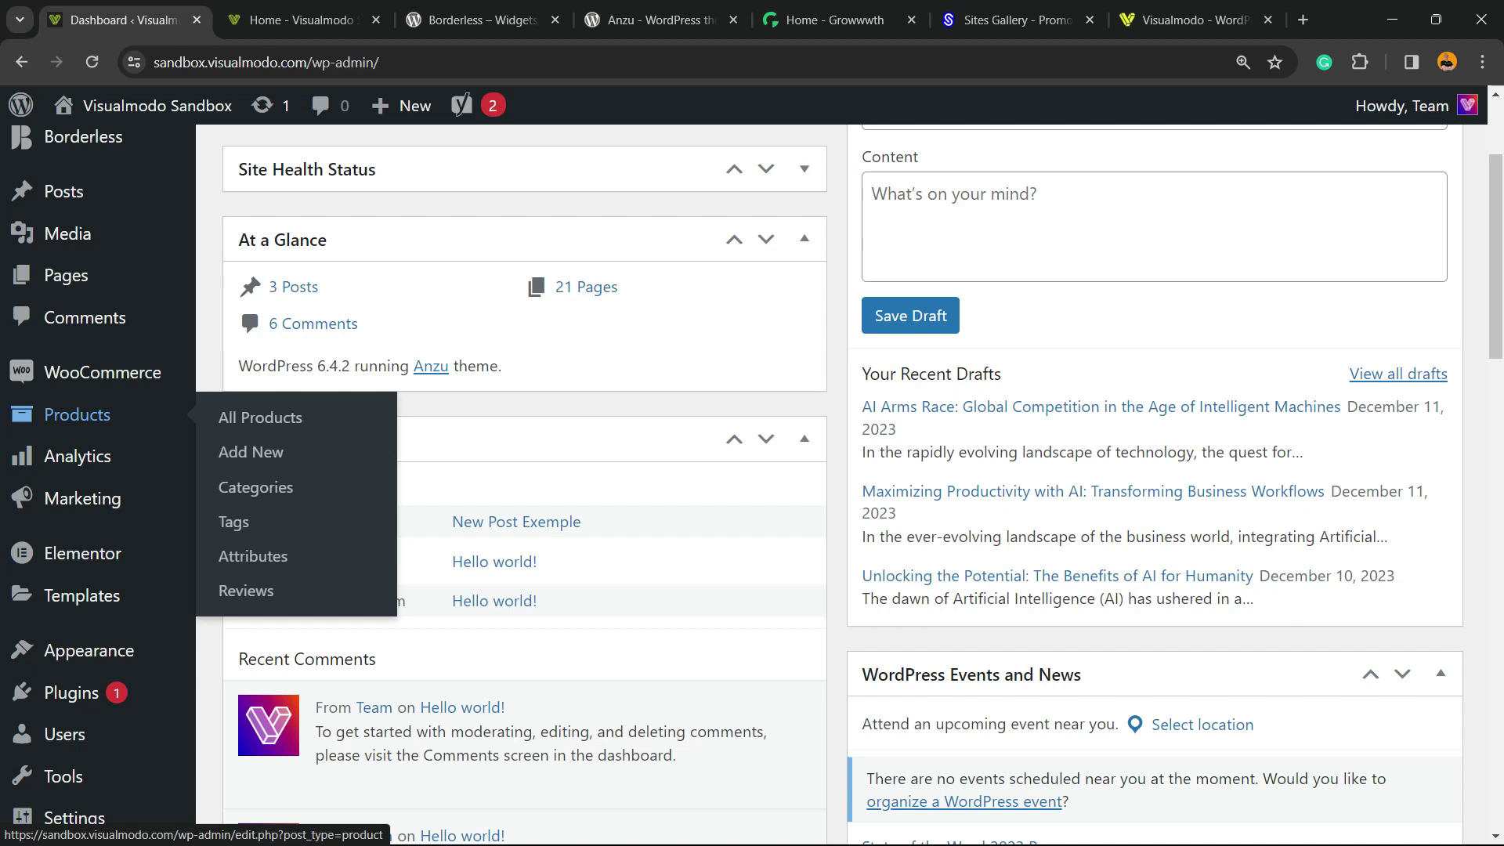
{"action": "mouse_move", "coordinate": [76, 415]}
{"action": "left_click", "coordinate": [255, 487]}
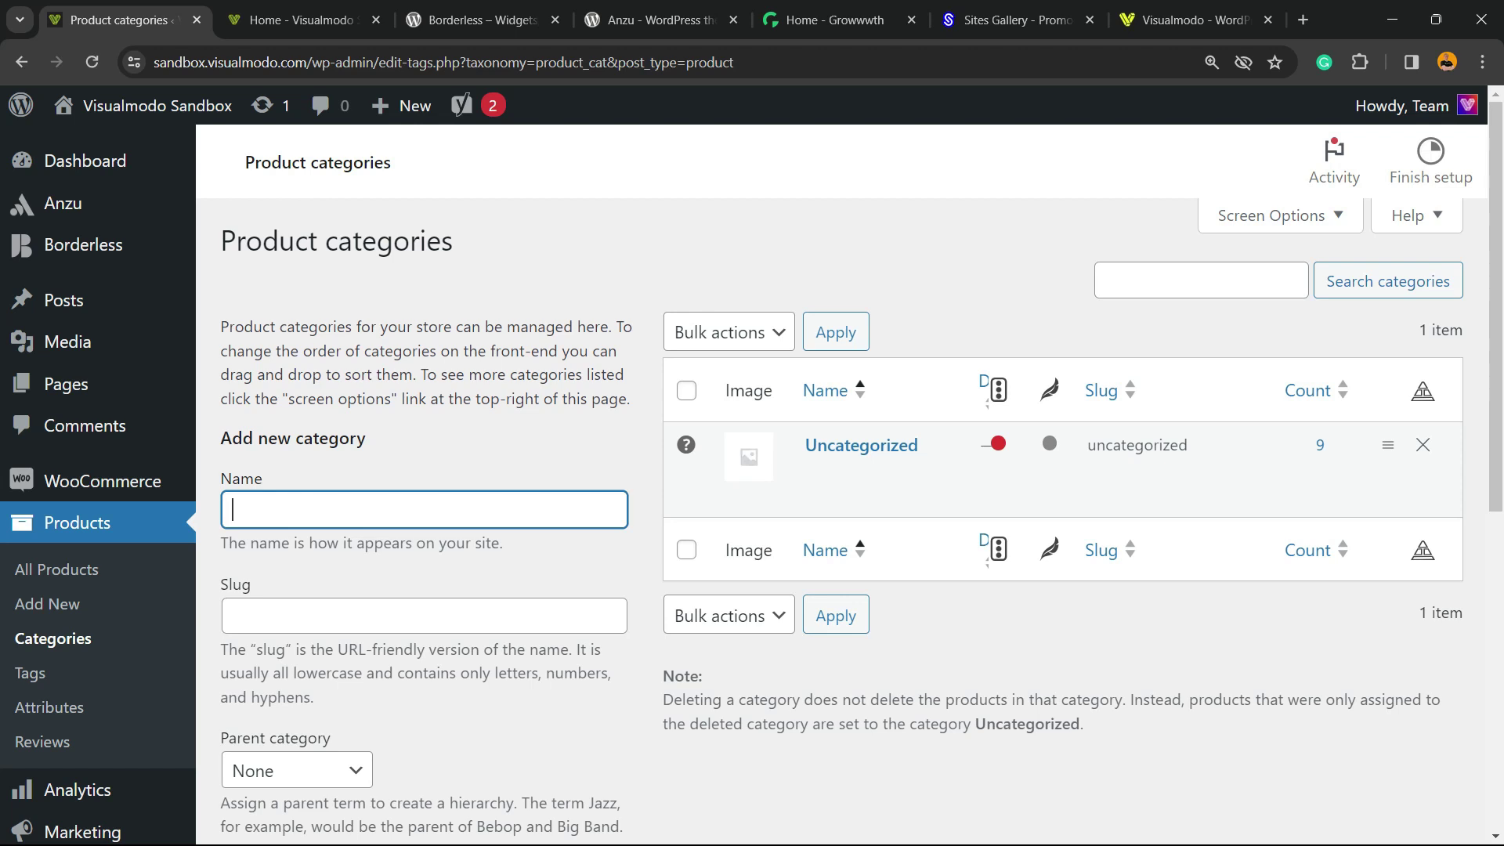
- Add a product category named 'test', then go to the all-products list
{"action": "left_click_drag", "start_coordinate": [222, 240], "coordinate": [452, 240]}
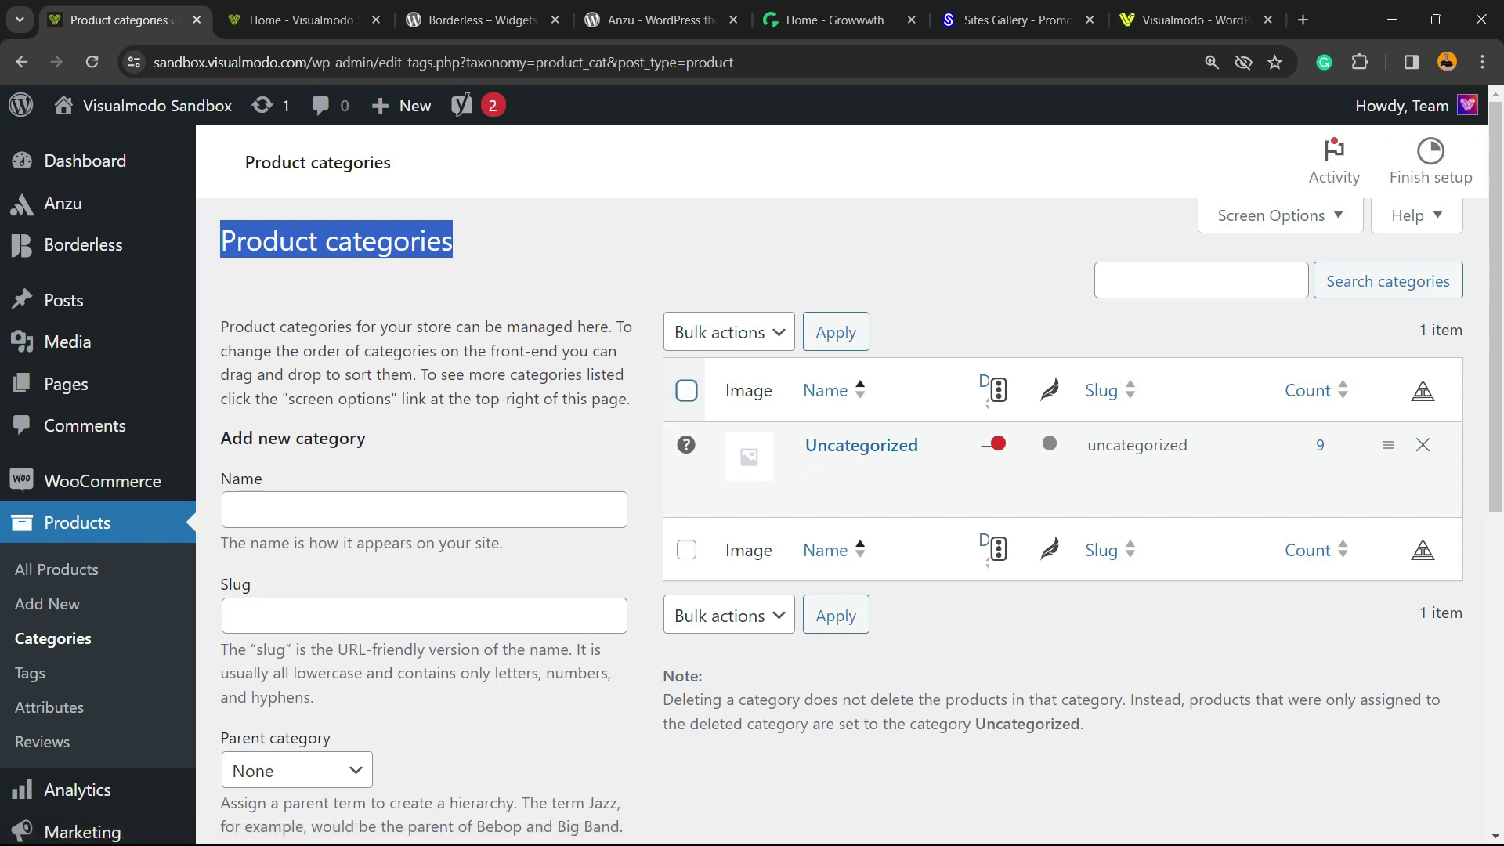
{"action": "left_click", "coordinate": [423, 509]}
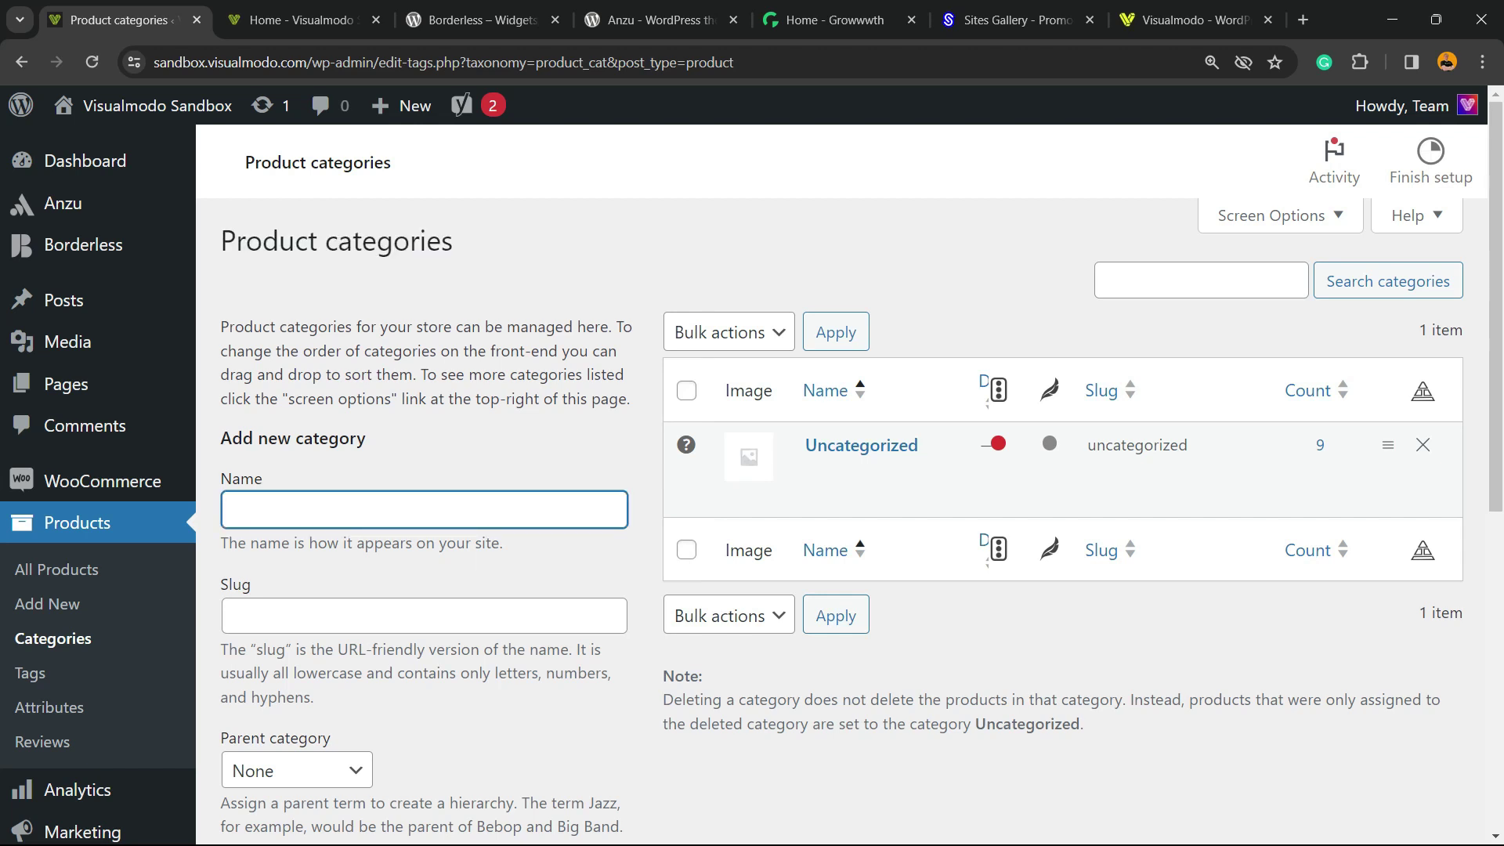
{"action": "key", "text": "Return"}
{"action": "type", "text": "tes"}
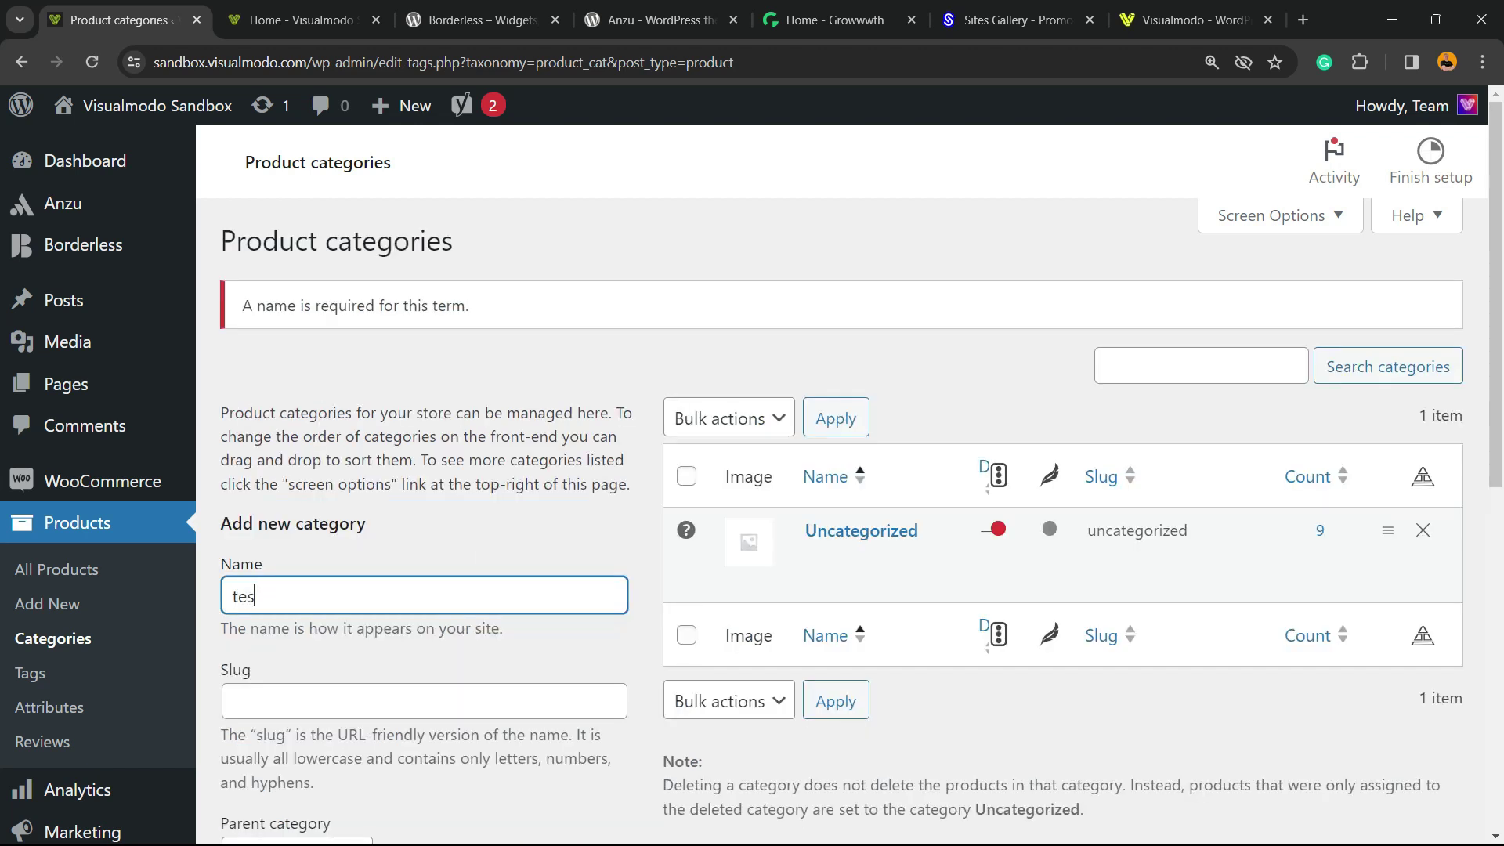
{"action": "type", "text": "tt"}
{"action": "scroll", "coordinate": [752, 470], "scroll_direction": "down", "scroll_amount": 5}
{"action": "scroll", "coordinate": [752, 470], "scroll_direction": "up", "scroll_amount": 5}
{"action": "key", "text": "BackSpace"}
{"action": "scroll", "coordinate": [752, 470], "scroll_direction": "down", "scroll_amount": 5}
{"action": "left_click", "coordinate": [297, 799]}
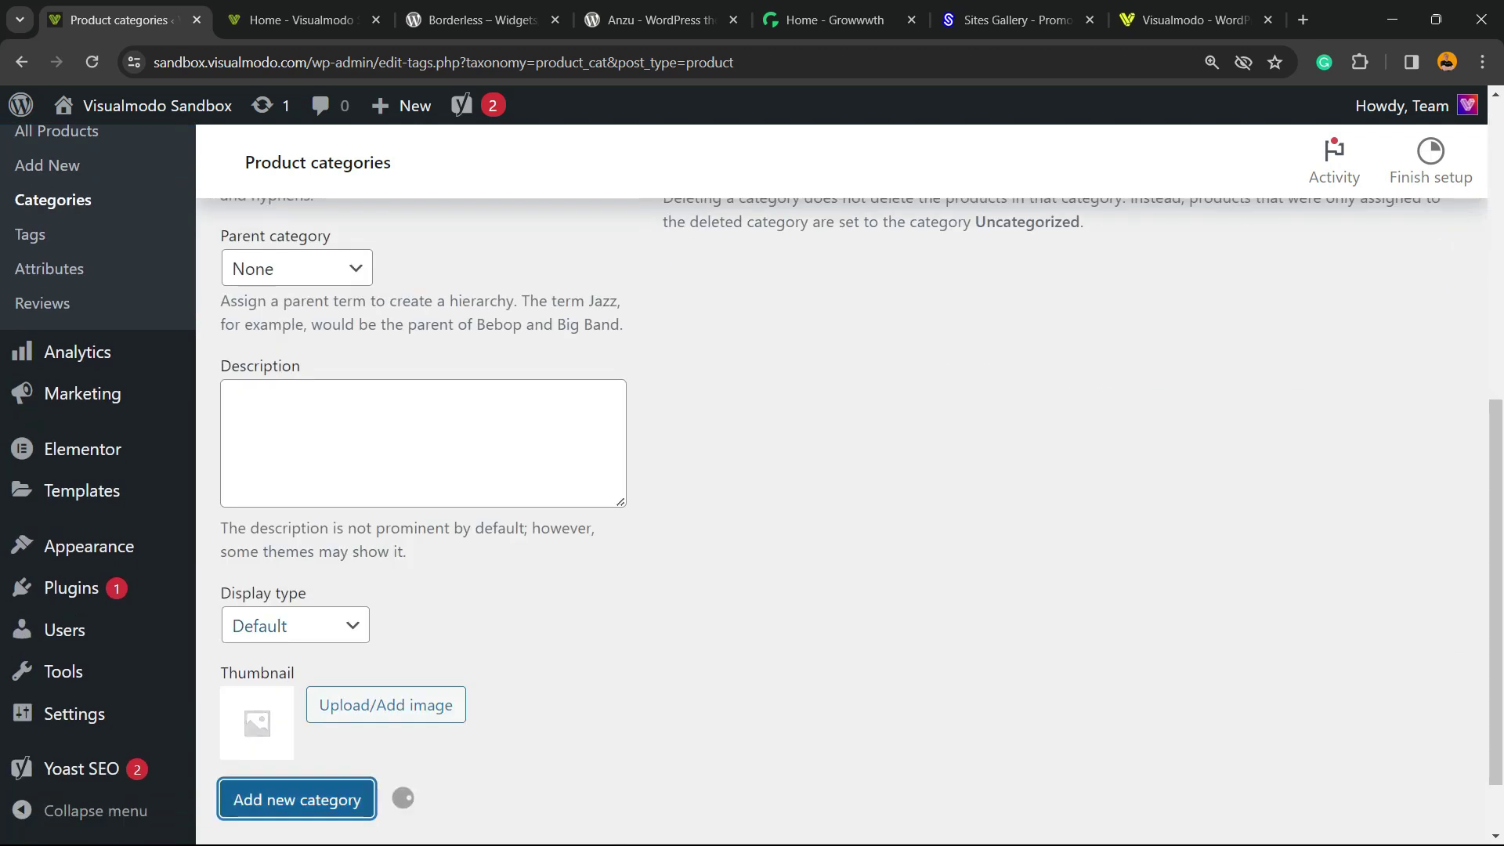
{"action": "scroll", "coordinate": [752, 470], "scroll_direction": "up", "scroll_amount": 5}
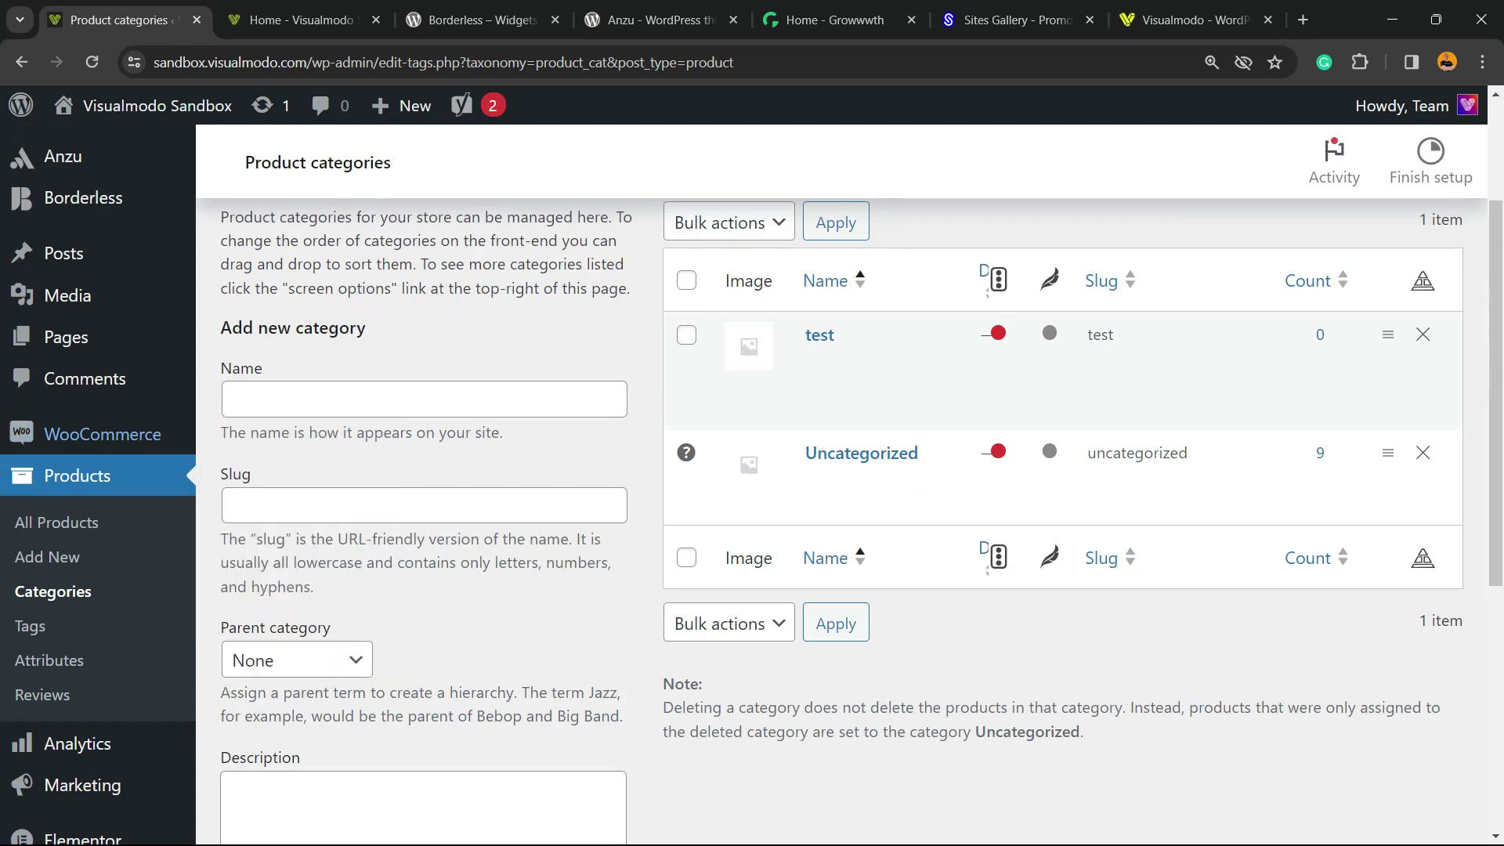
{"action": "left_click", "coordinate": [77, 476]}
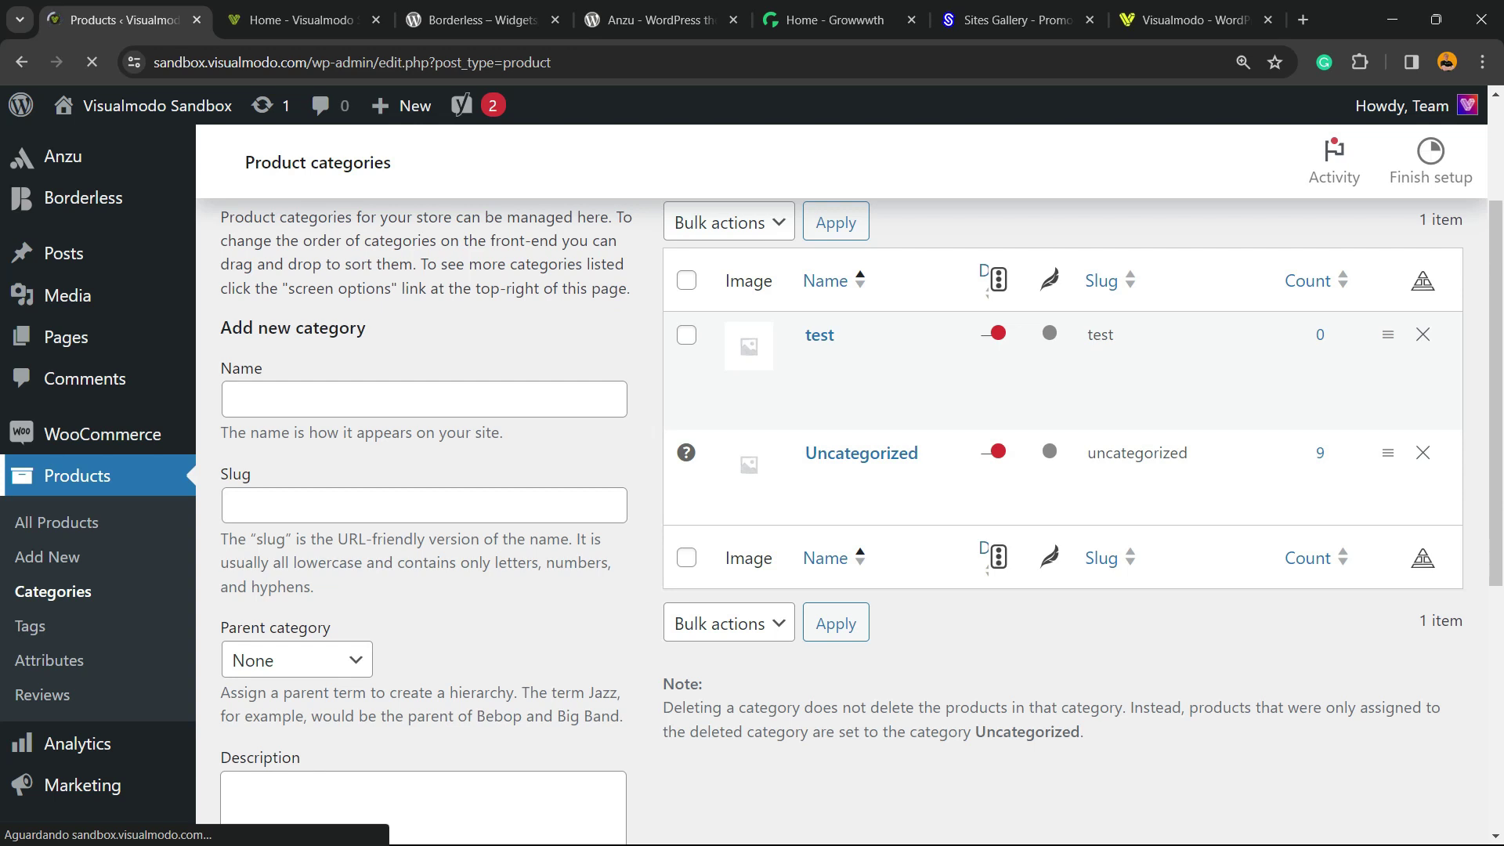
- Quick Edit the $8.00 Plant product to add the test category alongside Uncategorized
{"action": "key", "text": "ctrl+0"}
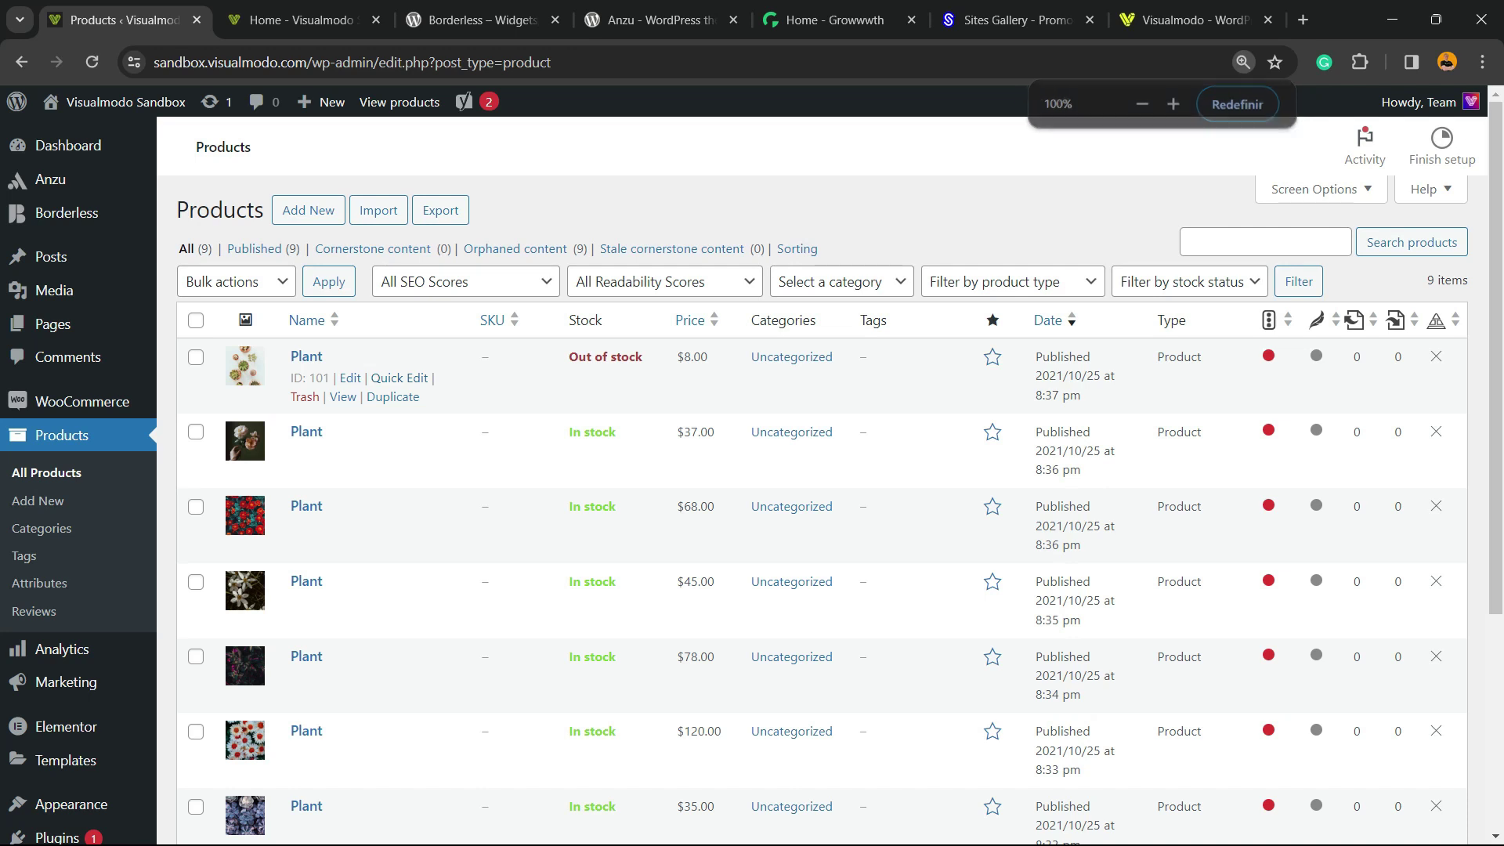
{"action": "left_click", "coordinate": [399, 377]}
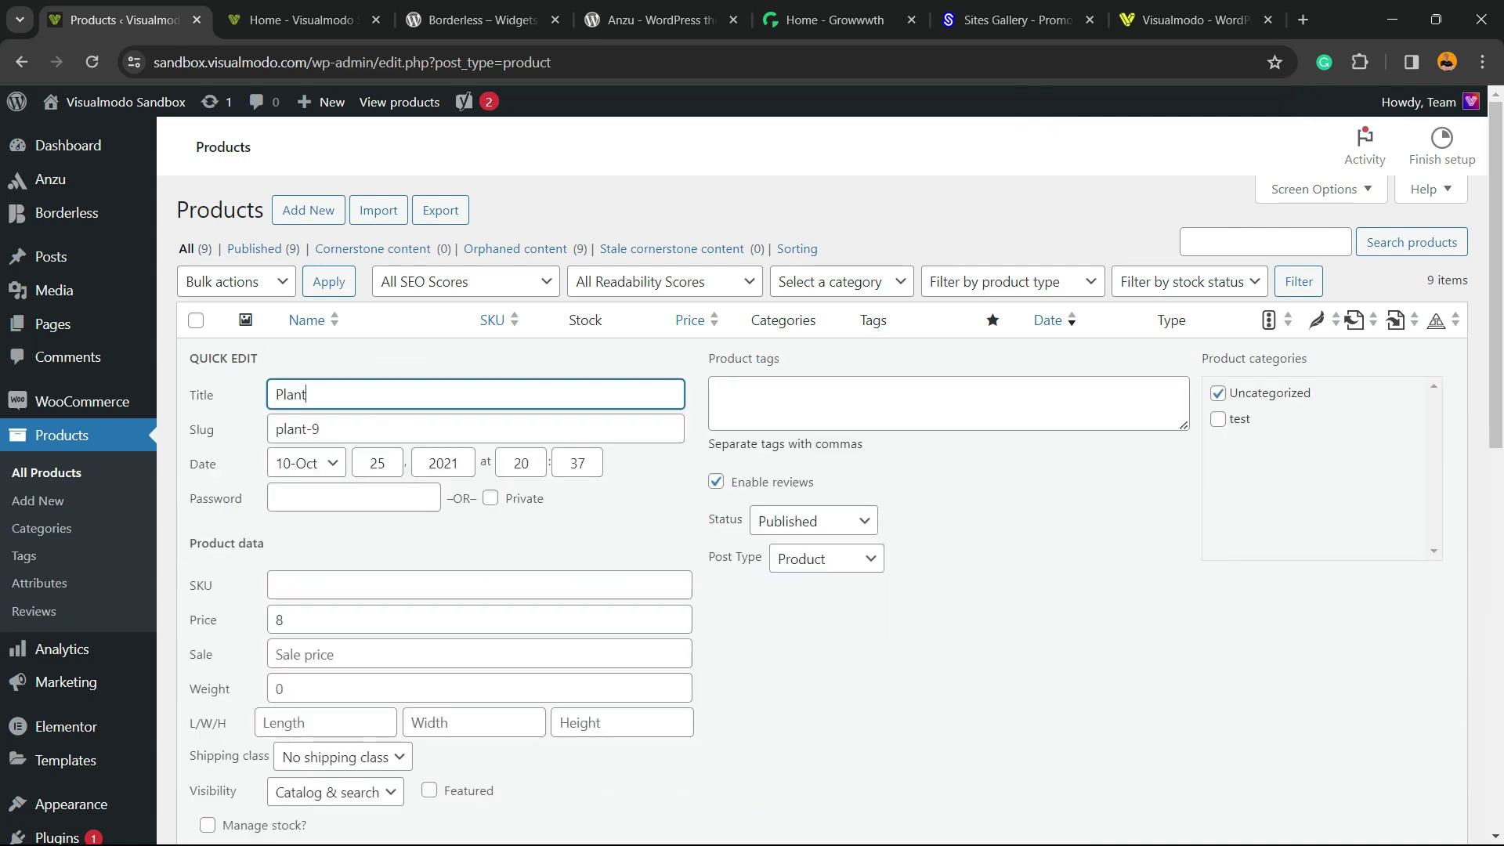
{"action": "scroll", "coordinate": [830, 470], "scroll_direction": "down", "scroll_amount": 2}
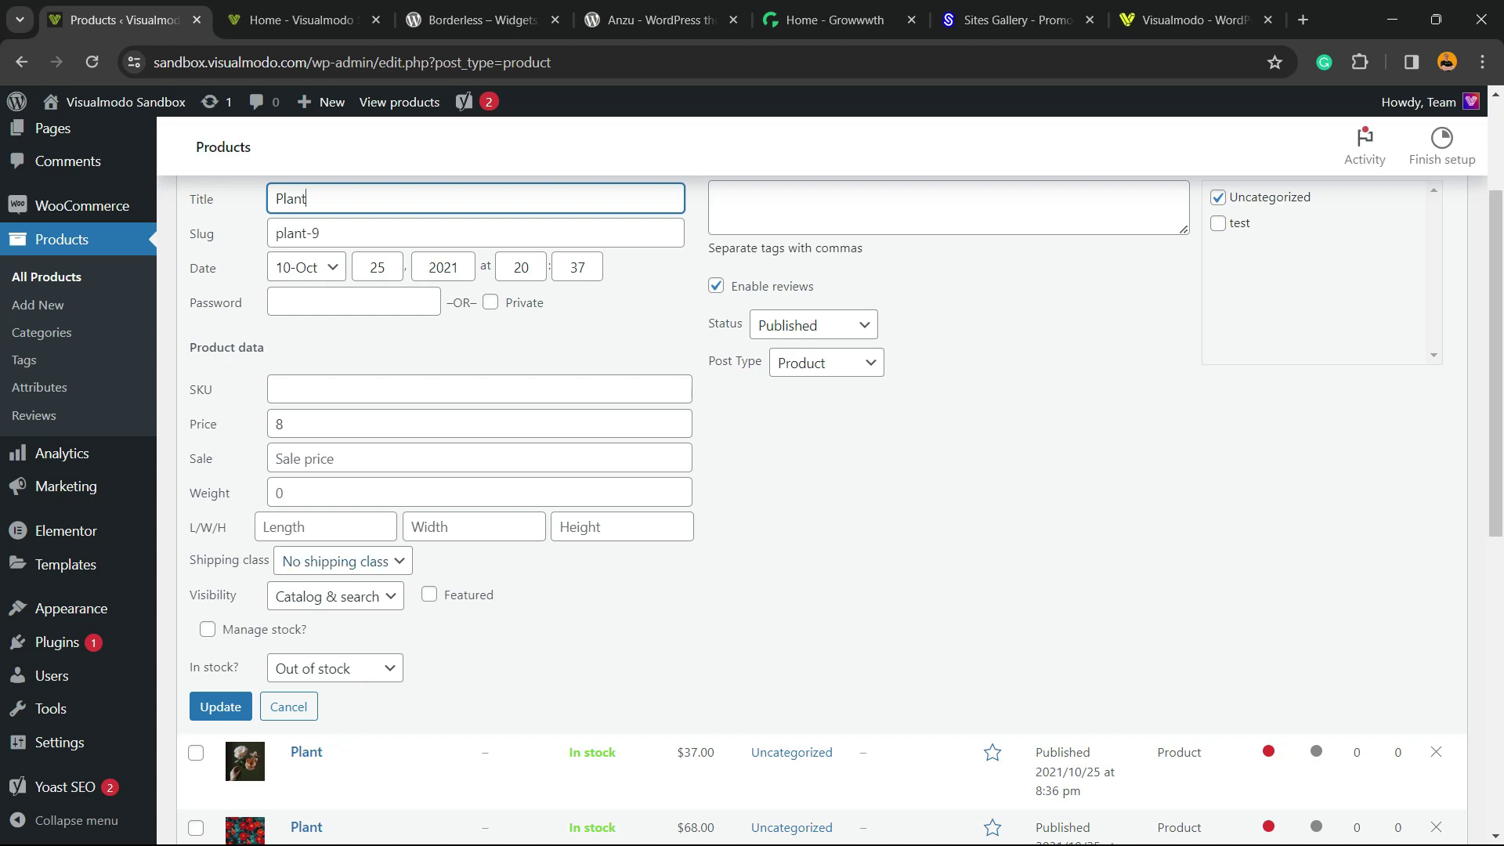
{"action": "scroll", "coordinate": [752, 481], "scroll_direction": "up", "scroll_amount": 2}
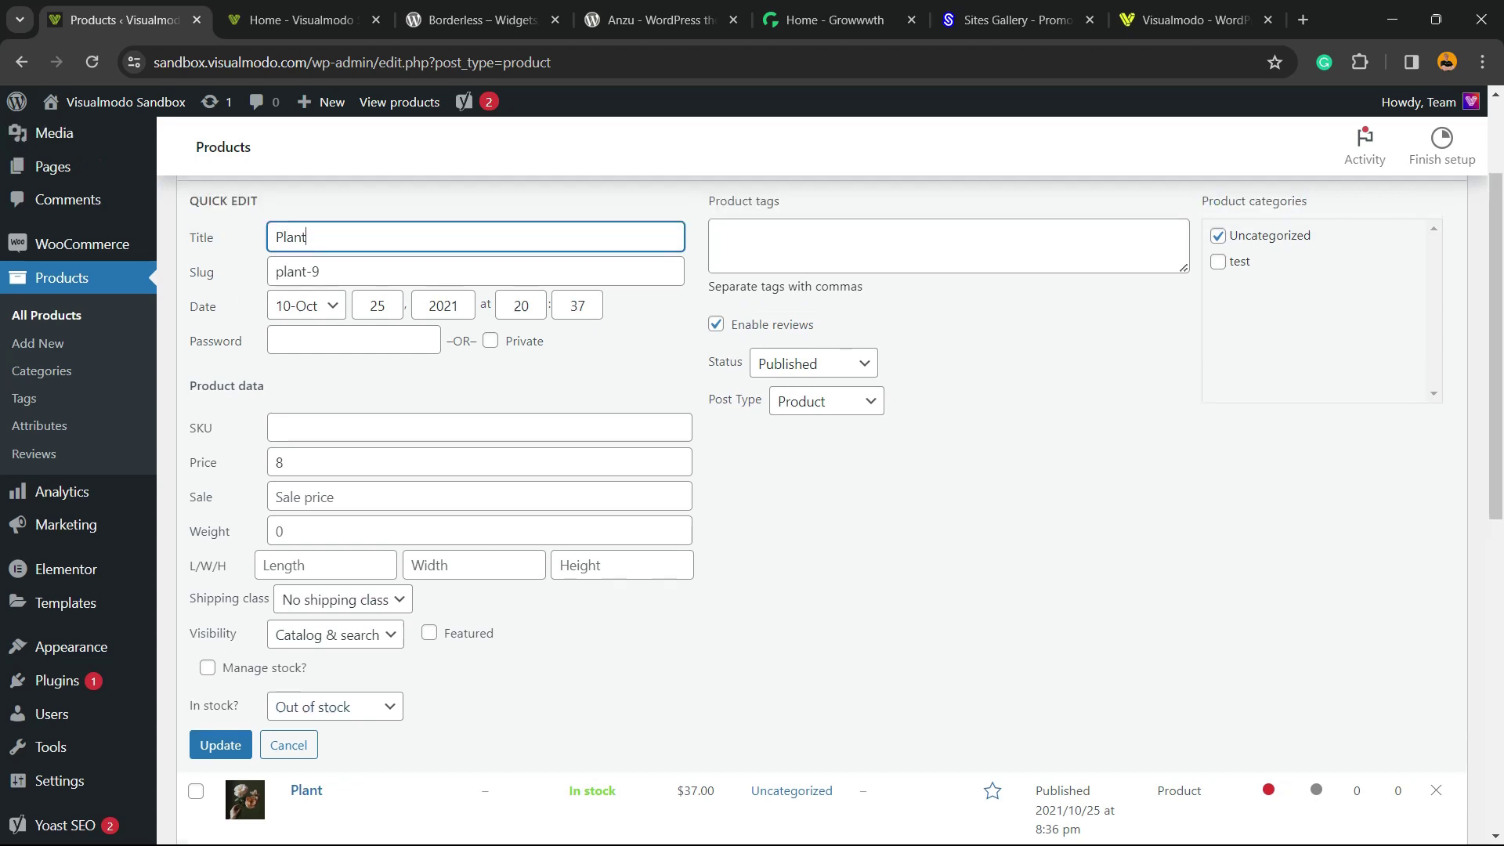
{"action": "scroll", "coordinate": [752, 470], "scroll_direction": "down", "scroll_amount": 2}
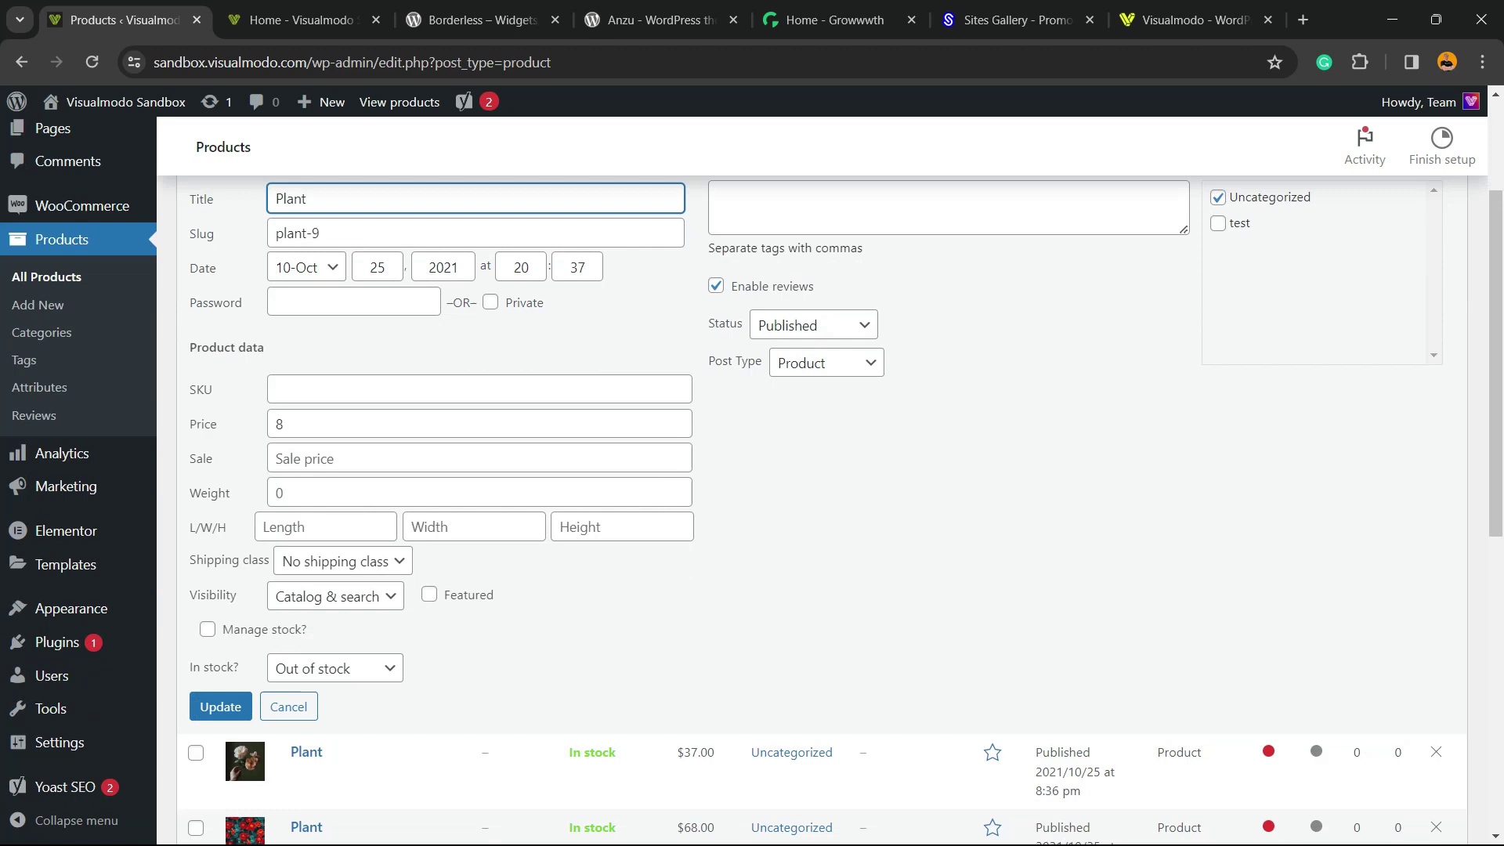
{"action": "scroll", "coordinate": [752, 470], "scroll_direction": "up", "scroll_amount": 2}
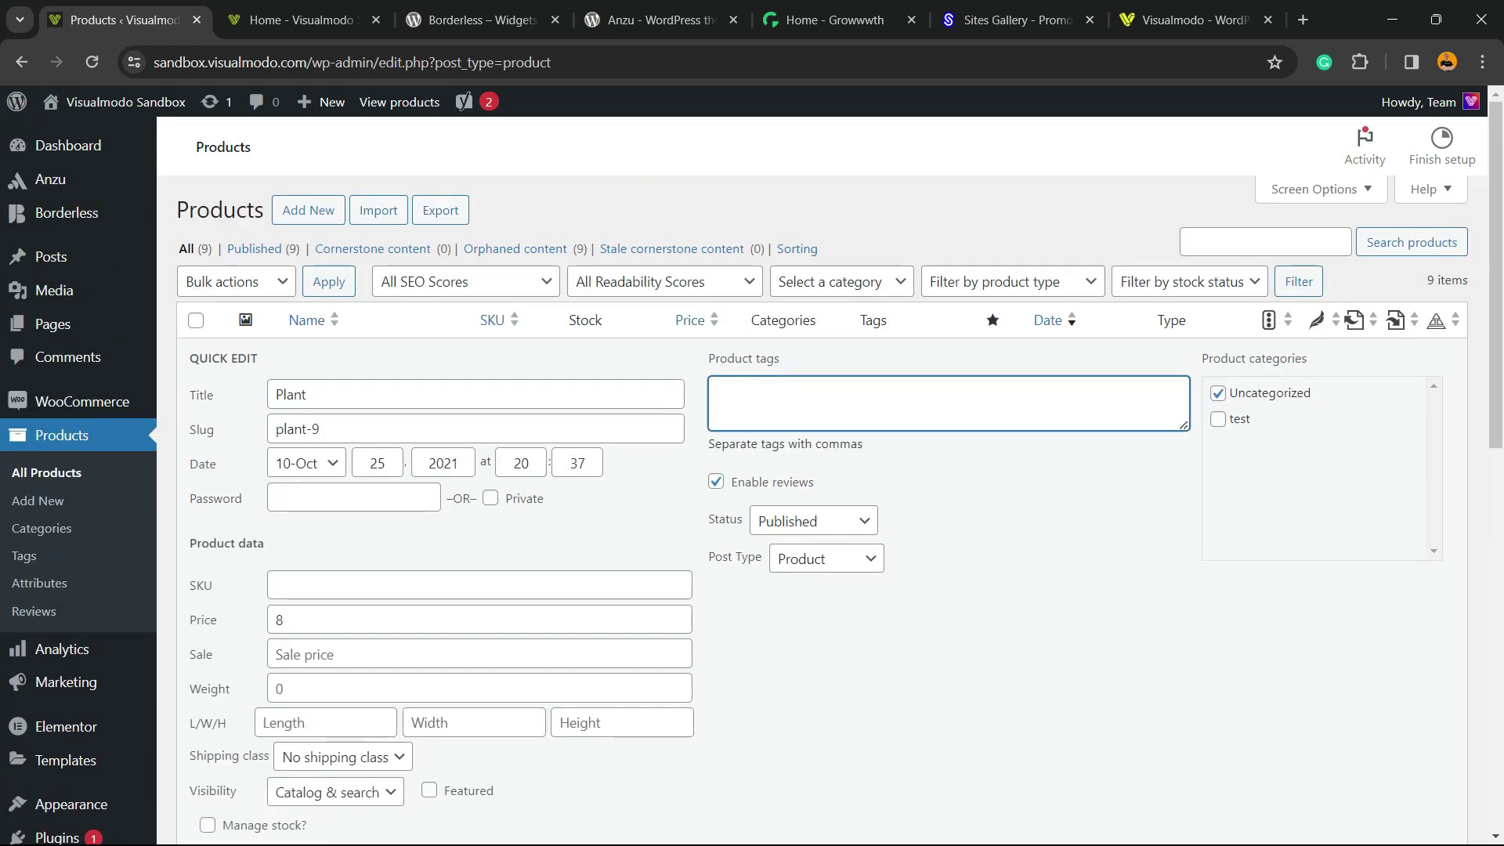
{"action": "scroll", "coordinate": [752, 470], "scroll_direction": "down", "scroll_amount": 2}
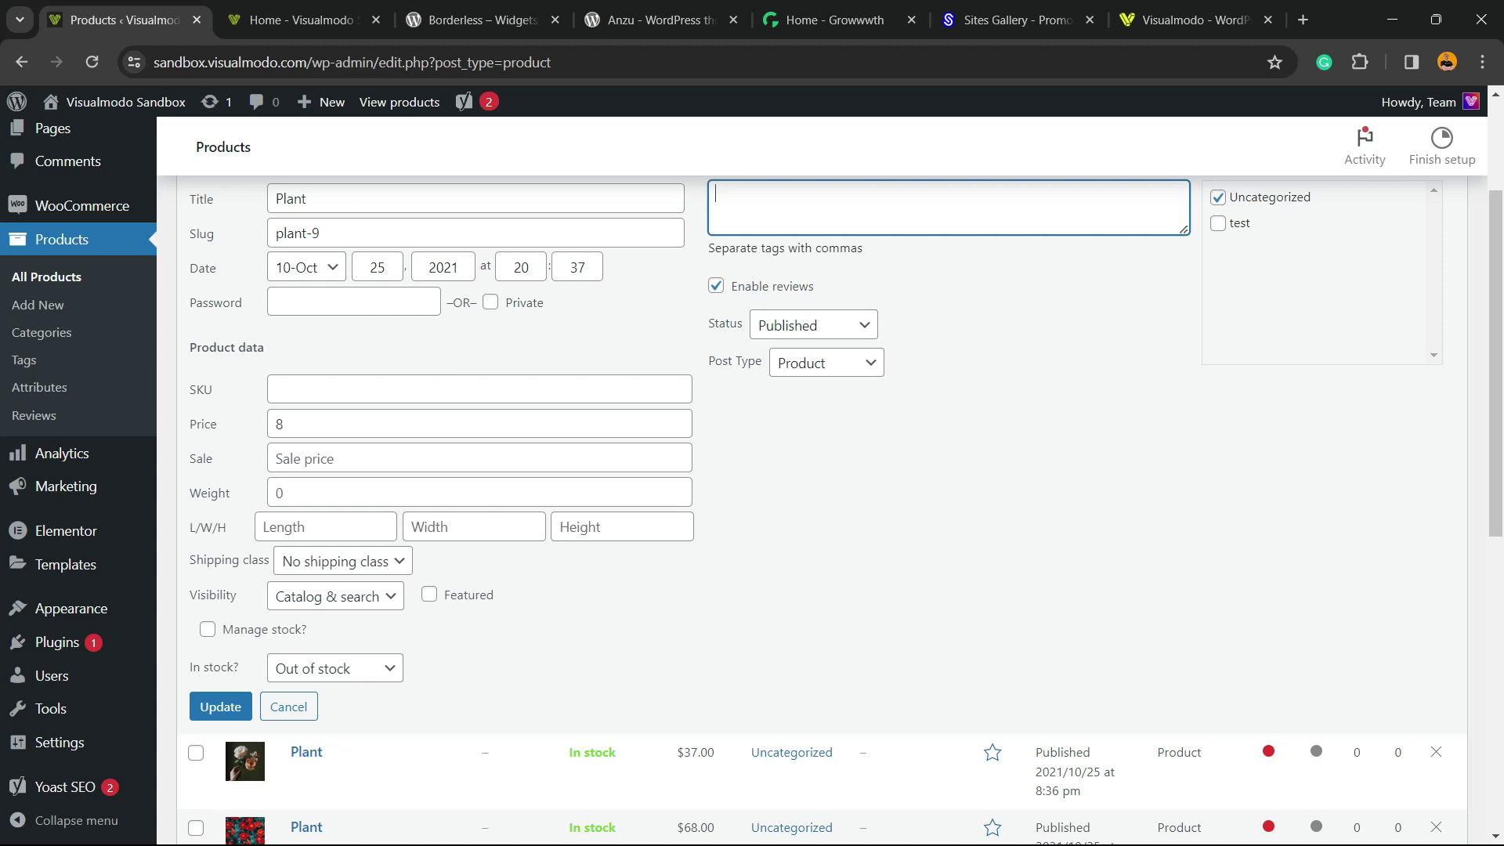
{"action": "scroll", "coordinate": [751, 470], "scroll_direction": "up", "scroll_amount": 2}
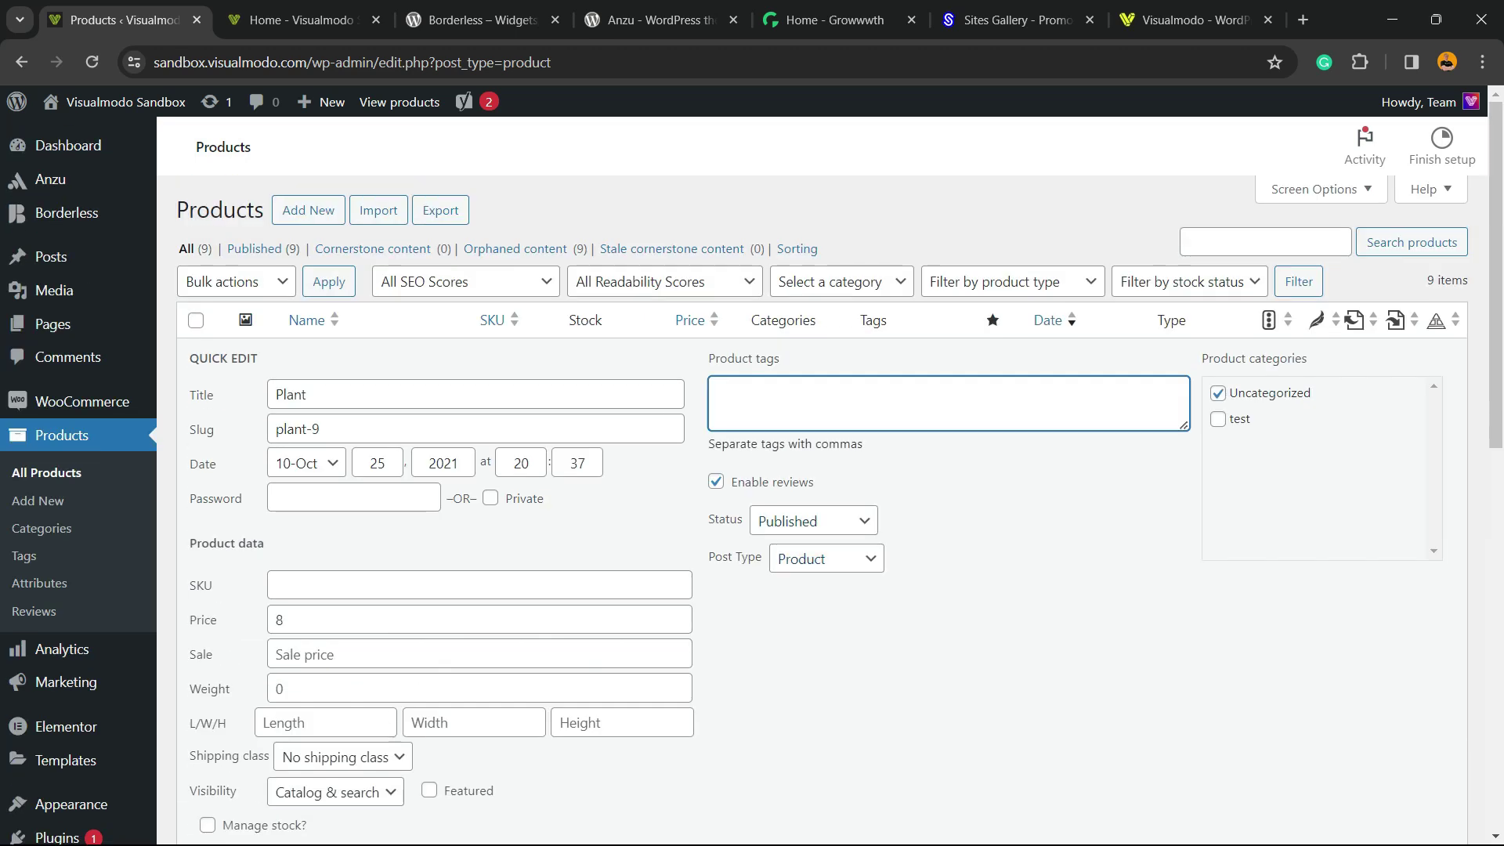
{"action": "left_click", "coordinate": [1217, 419]}
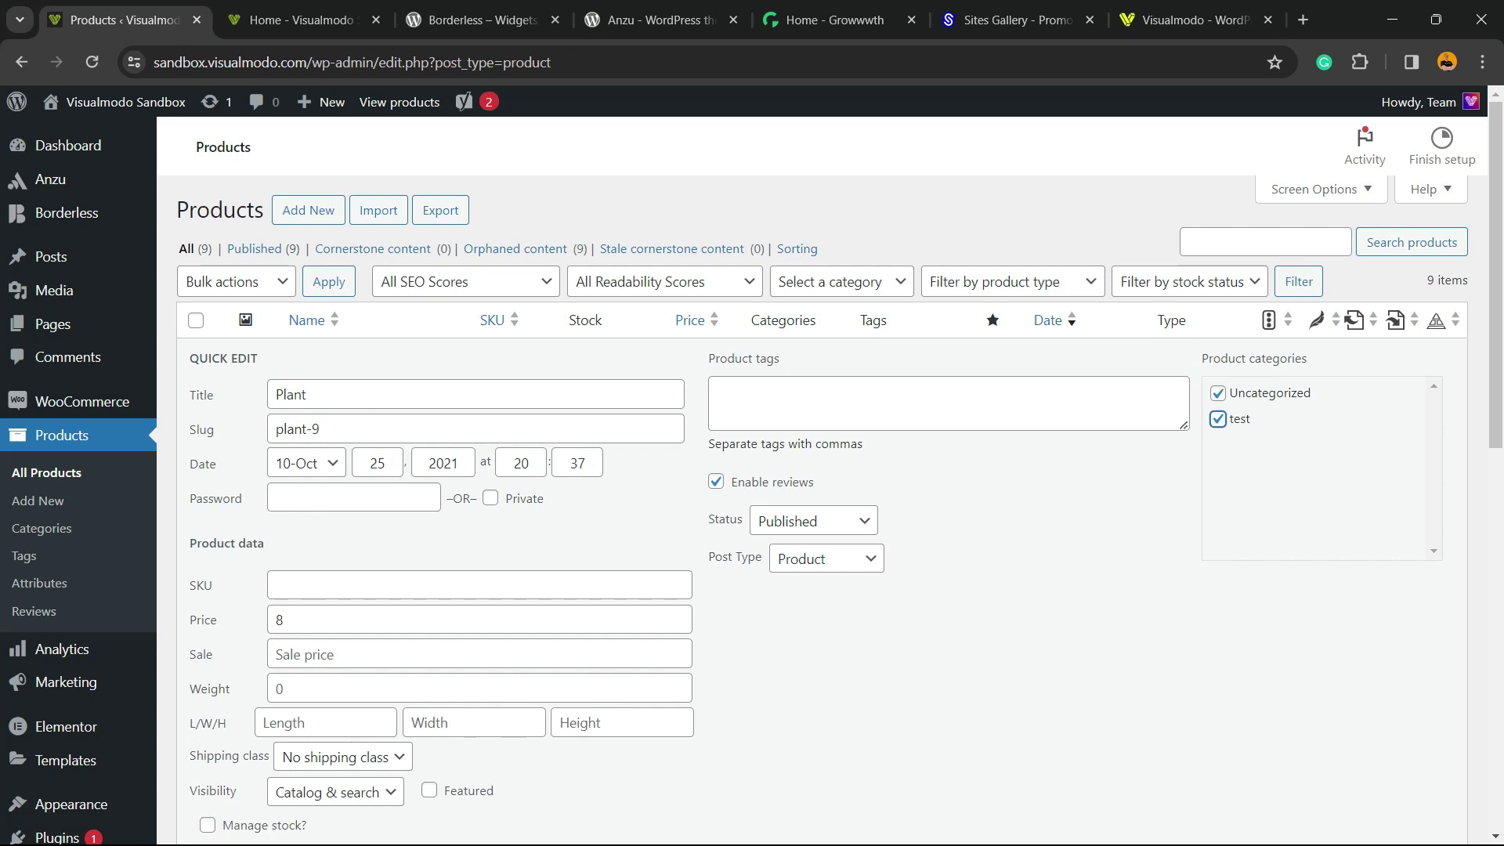
{"action": "scroll", "coordinate": [812, 470], "scroll_direction": "down", "scroll_amount": 5}
{"action": "left_click", "coordinate": [220, 510]}
{"action": "scroll", "coordinate": [220, 510], "scroll_direction": "up", "scroll_amount": 5}
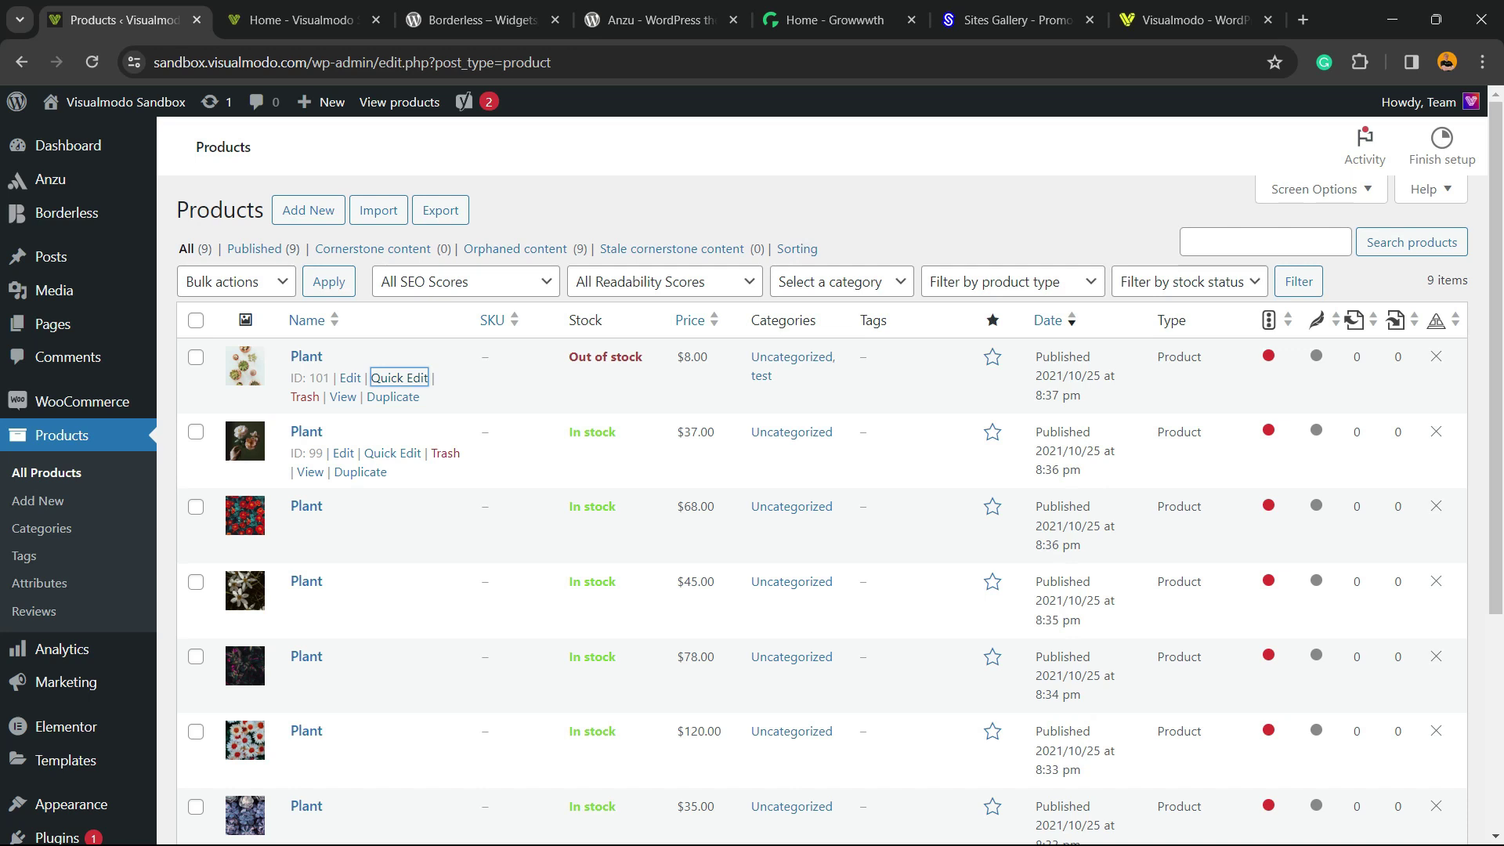
- Open the Menus editor for the Main menu and collapse the Pages panel
{"action": "scroll", "coordinate": [47, 609], "scroll_direction": "down", "scroll_amount": 3}
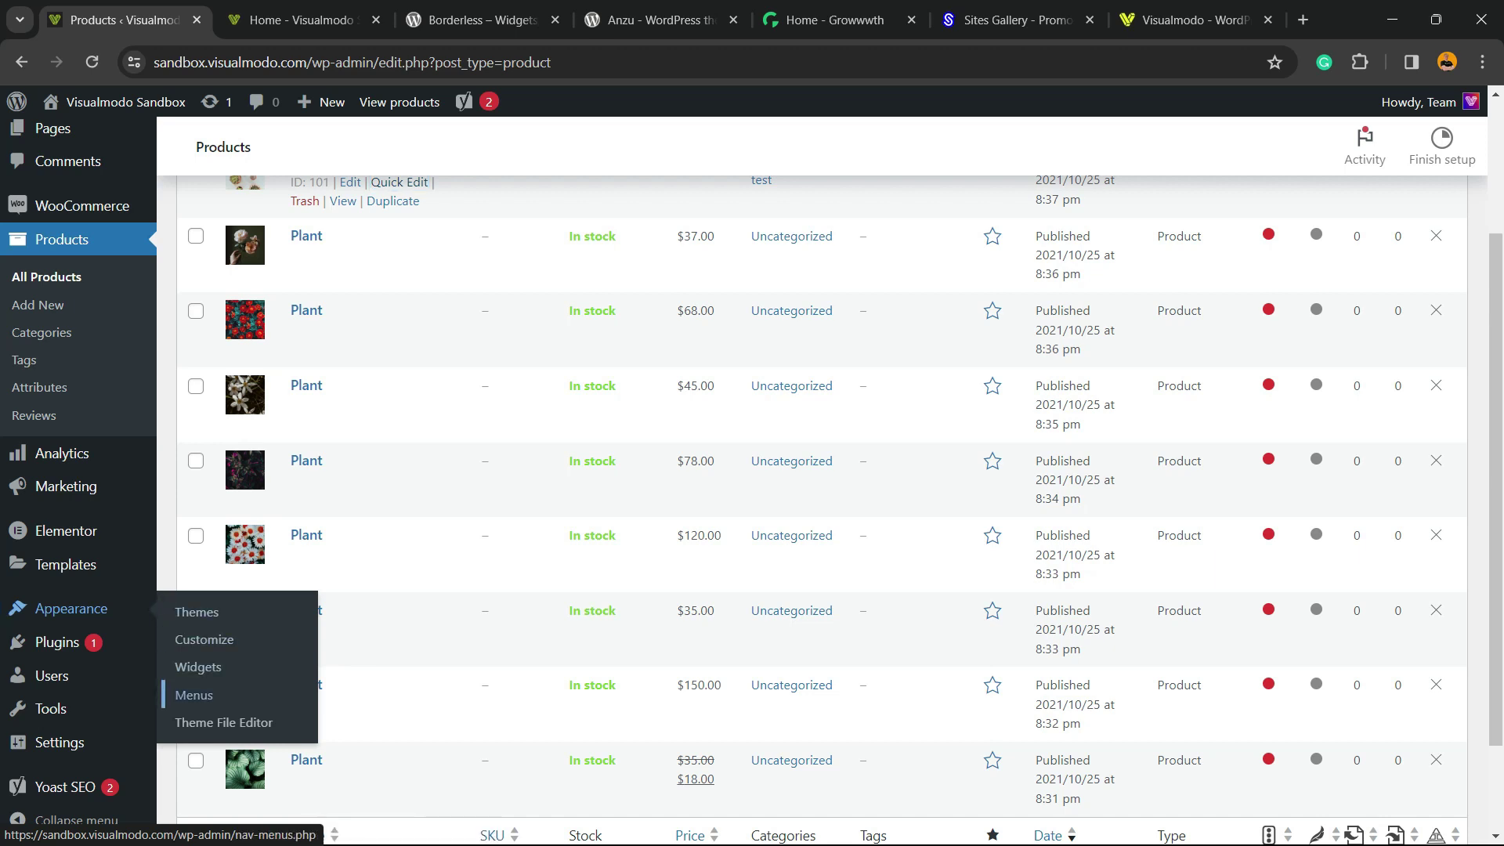
{"action": "left_click", "coordinate": [194, 695]}
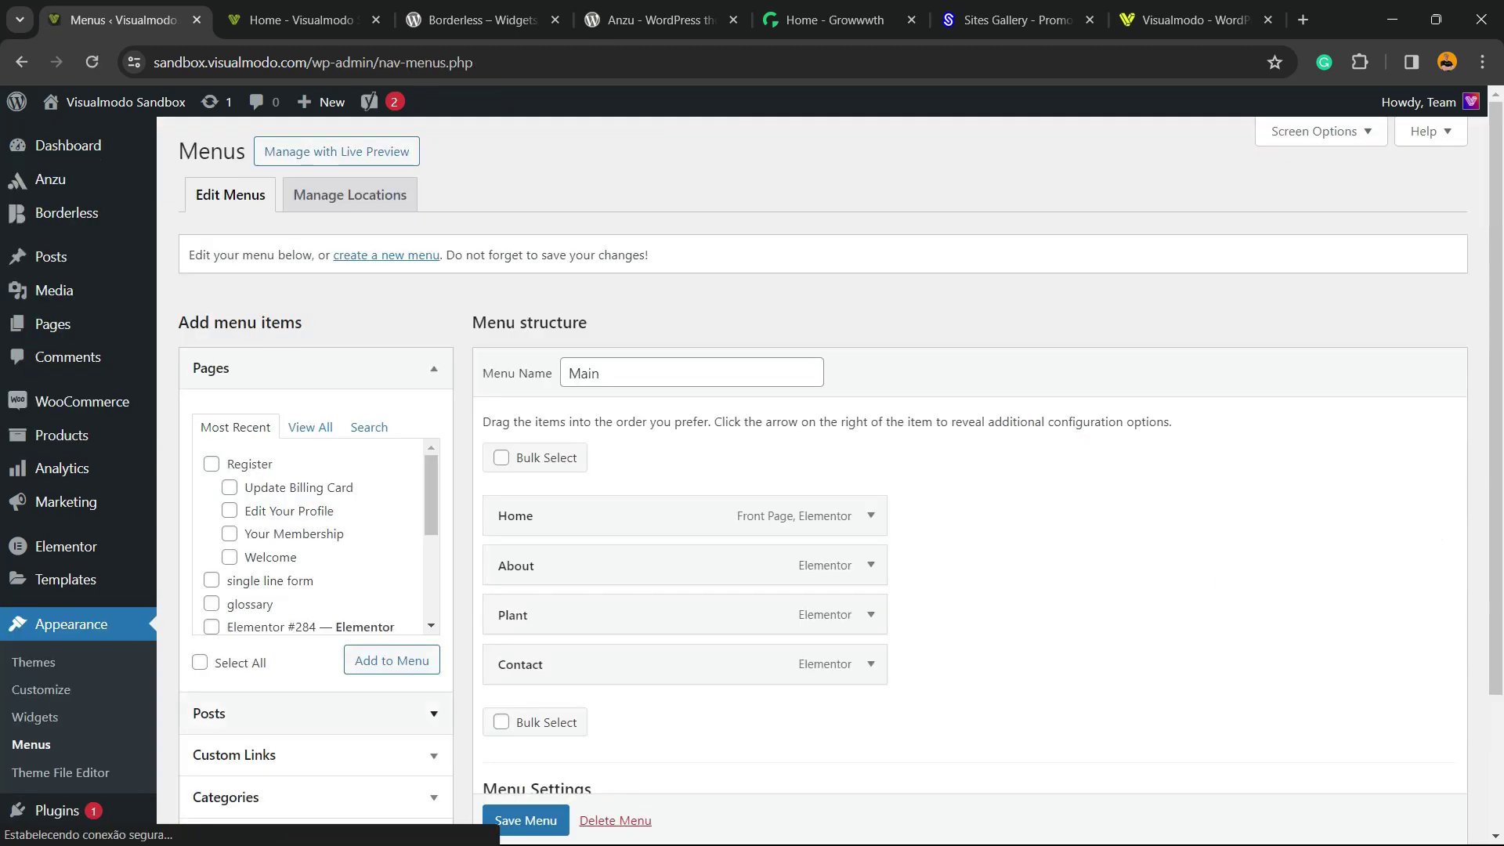
{"action": "scroll", "coordinate": [752, 470], "scroll_direction": "down", "scroll_amount": 3}
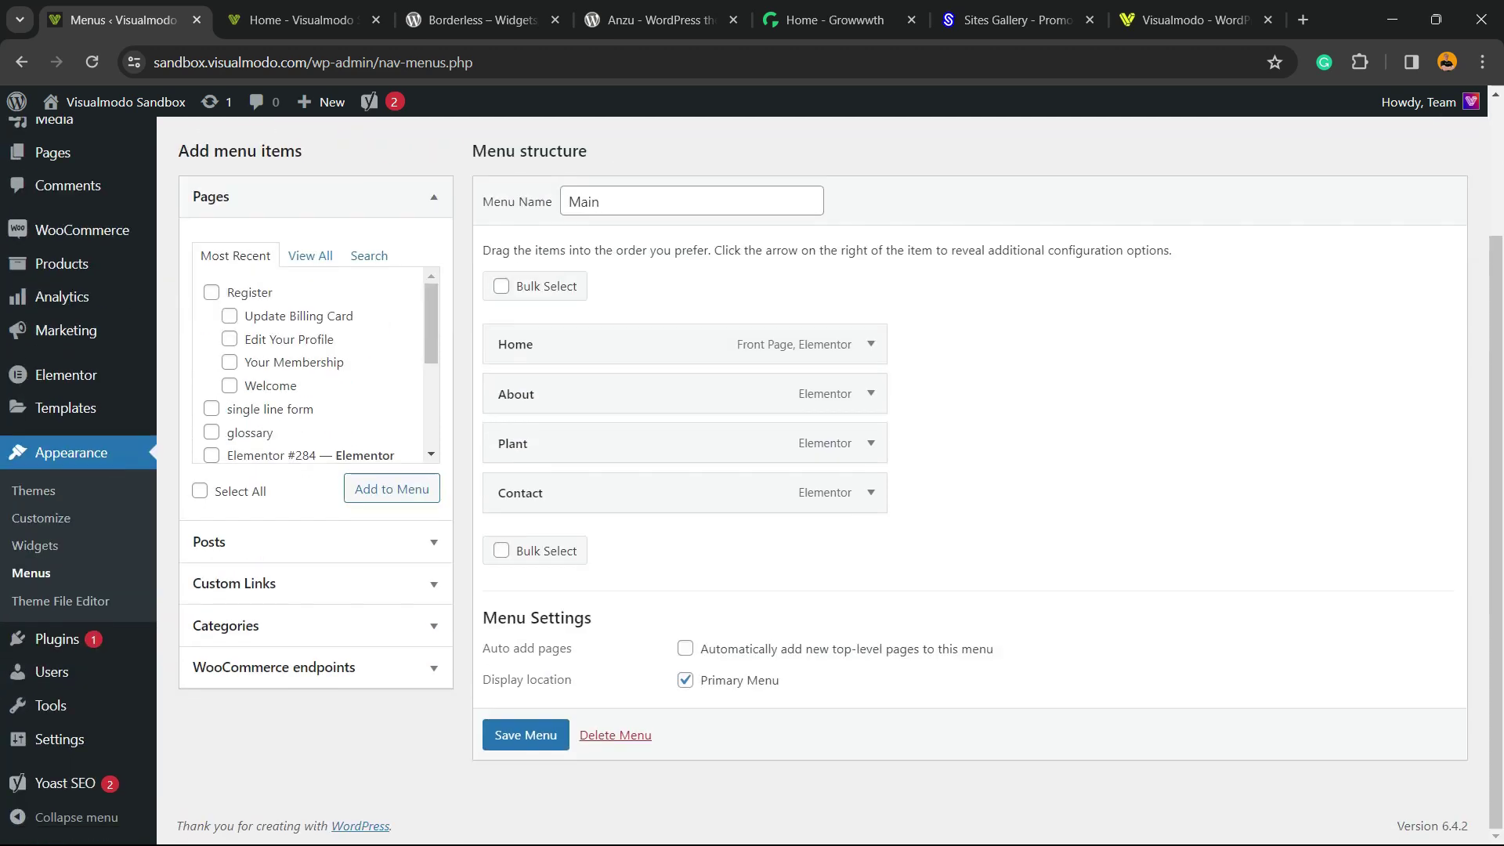
{"action": "scroll", "coordinate": [751, 470], "scroll_direction": "up", "scroll_amount": 3}
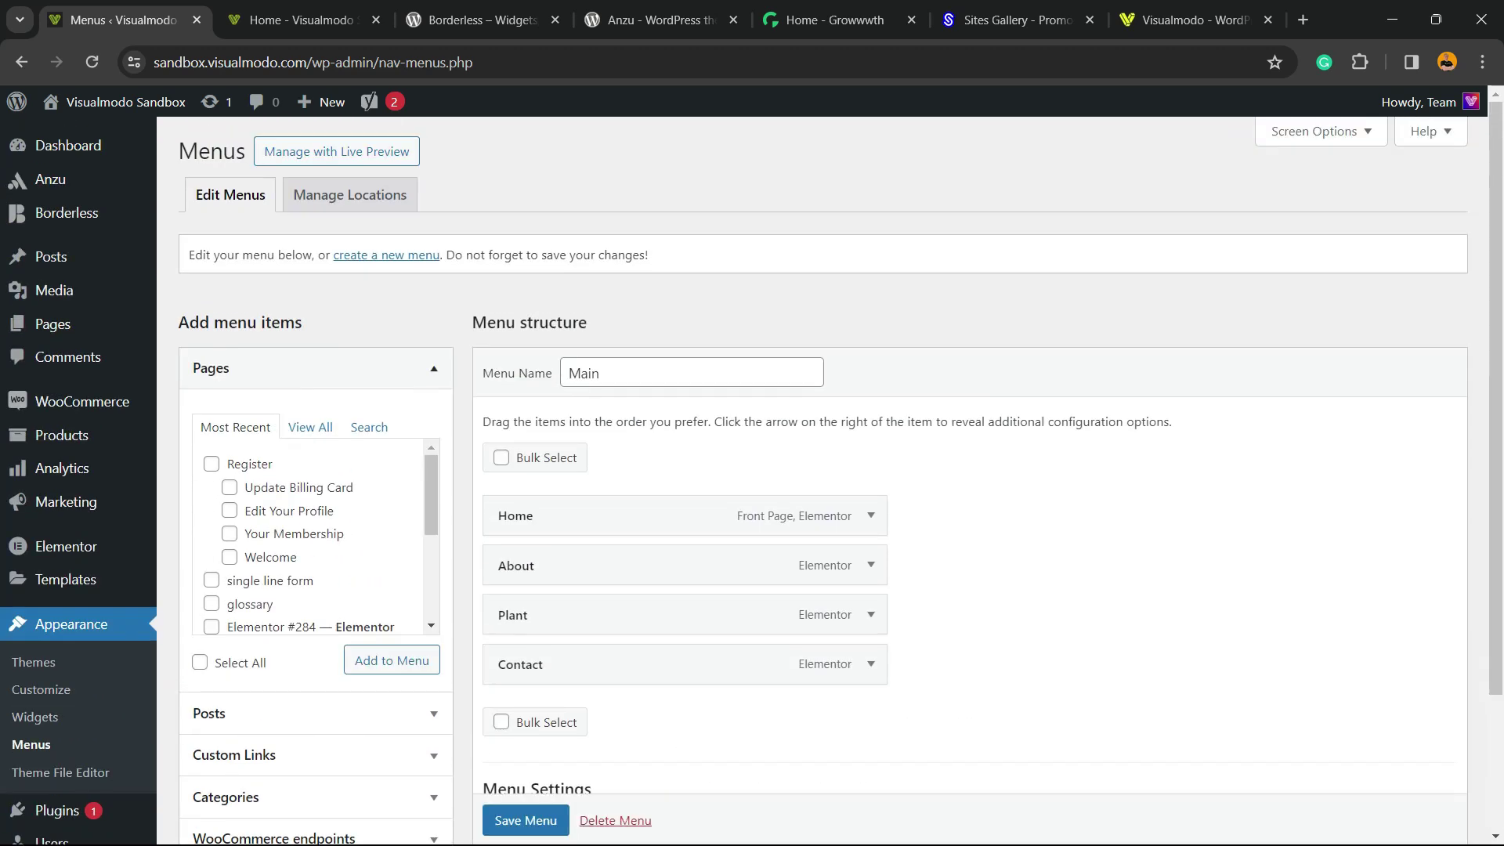
{"action": "left_click", "coordinate": [212, 368]}
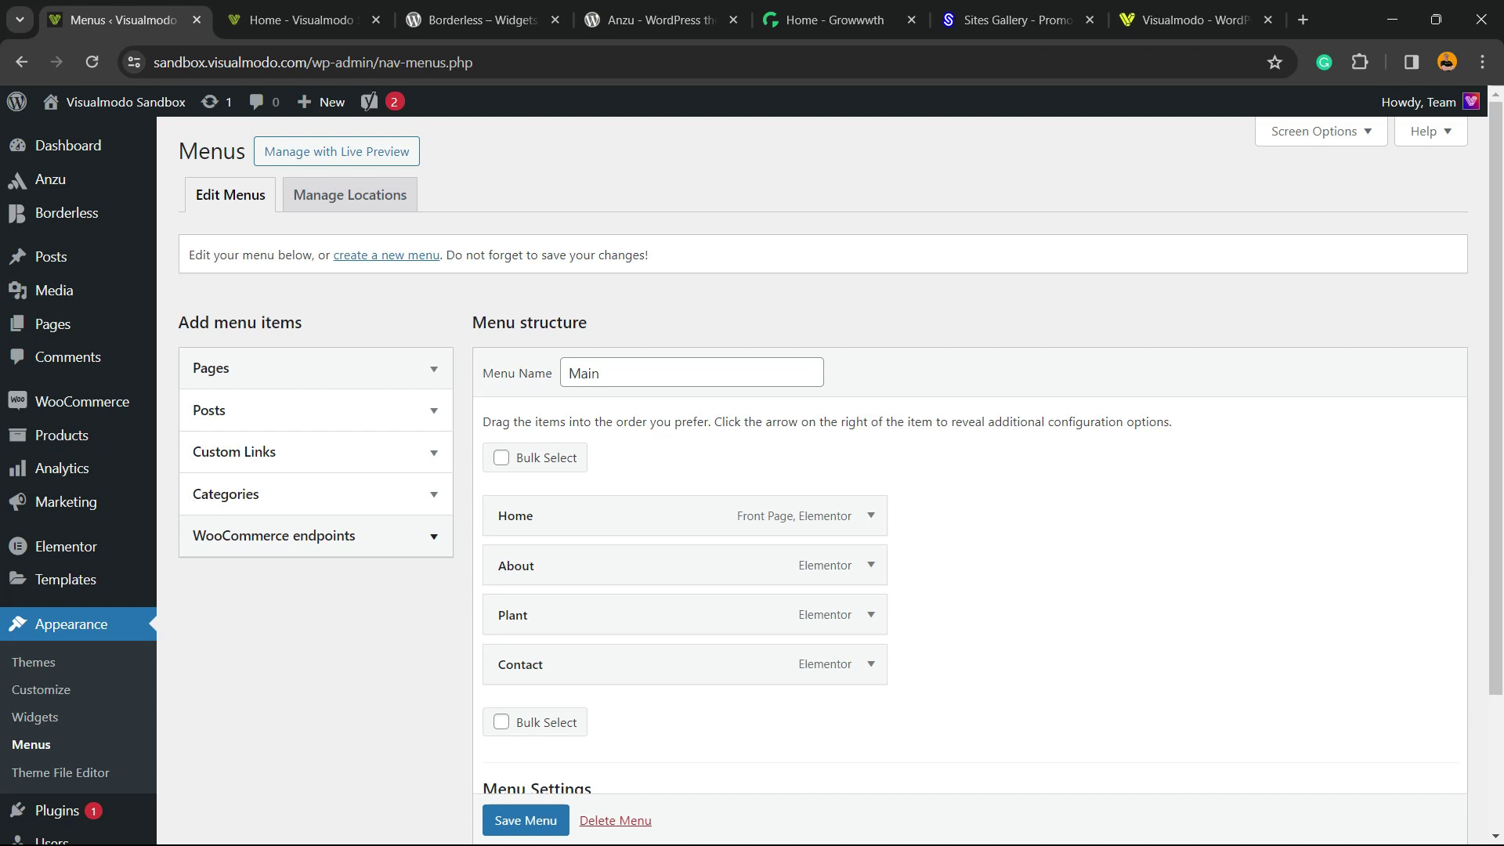
- Expand and re-collapse the WooCommerce endpoints, Categories and Custom Links panels, then zoom in
{"action": "left_click", "coordinate": [313, 536]}
{"action": "left_click", "coordinate": [313, 536]}
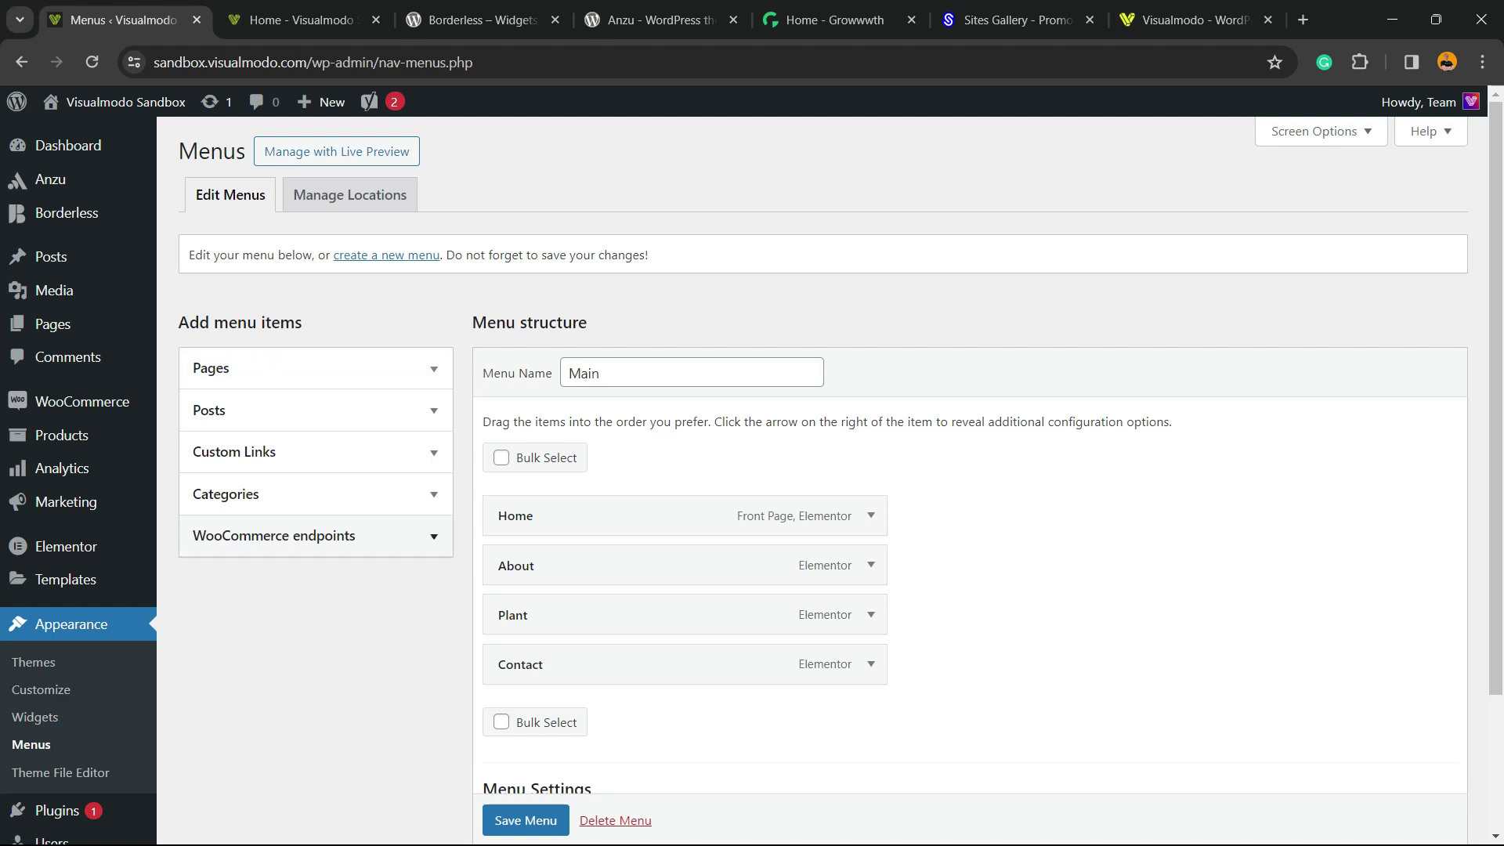
{"action": "left_click", "coordinate": [313, 493]}
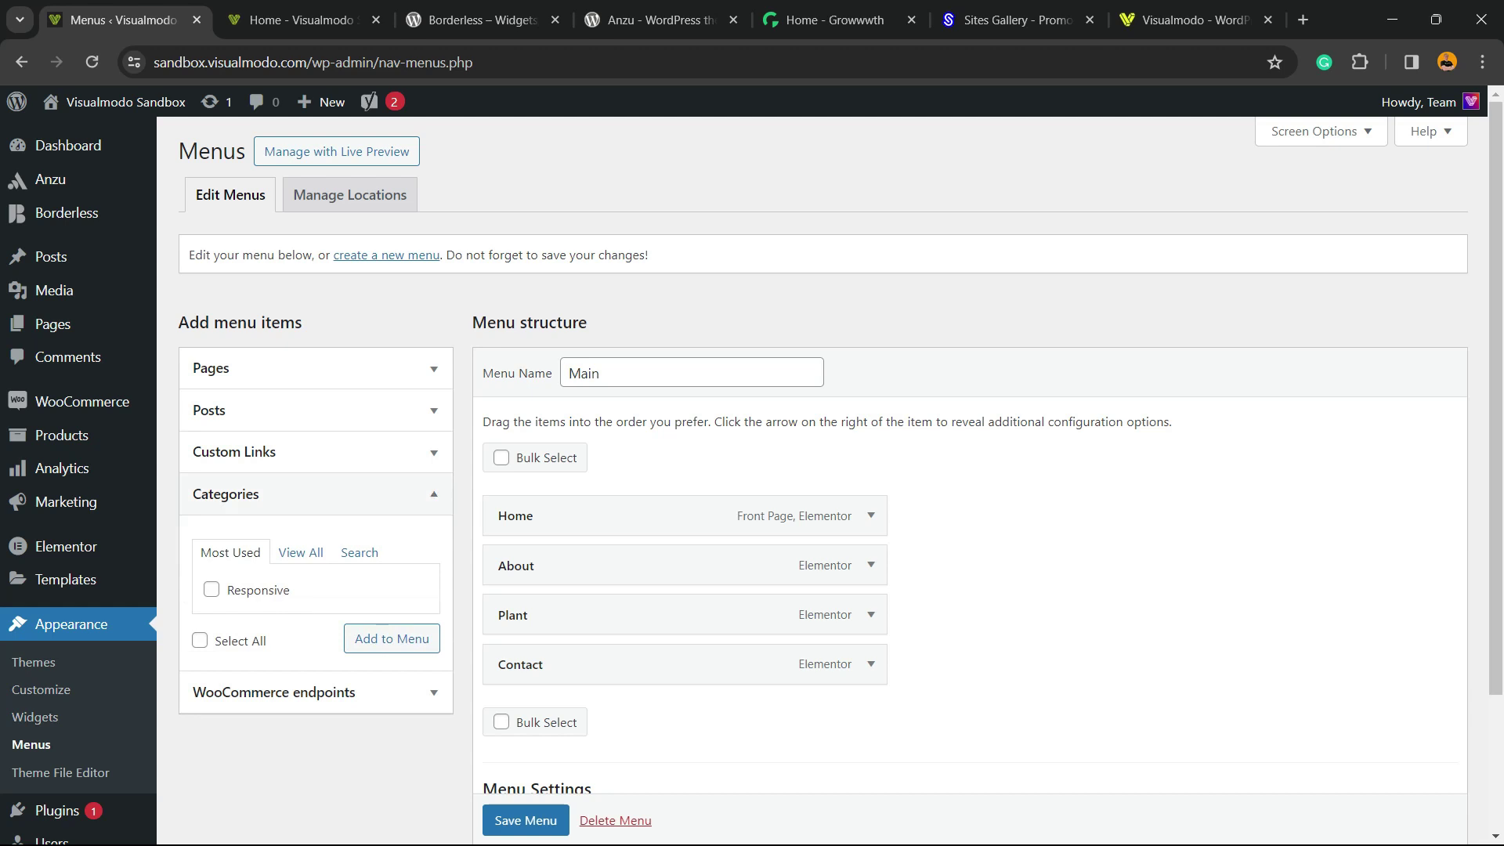
{"action": "left_click", "coordinate": [313, 494]}
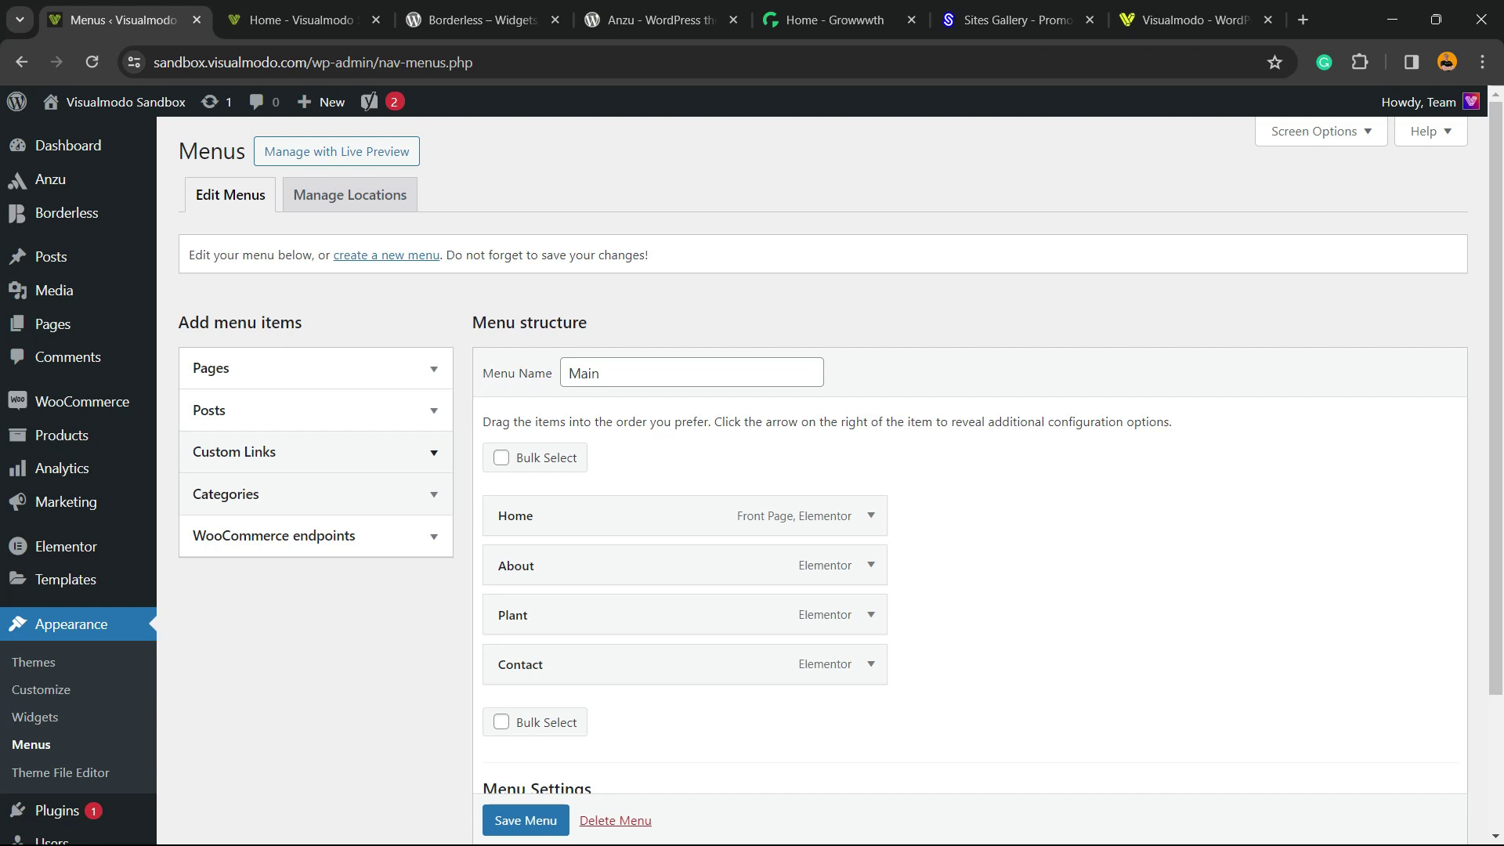
{"action": "left_click", "coordinate": [314, 451]}
{"action": "left_click", "coordinate": [272, 516]}
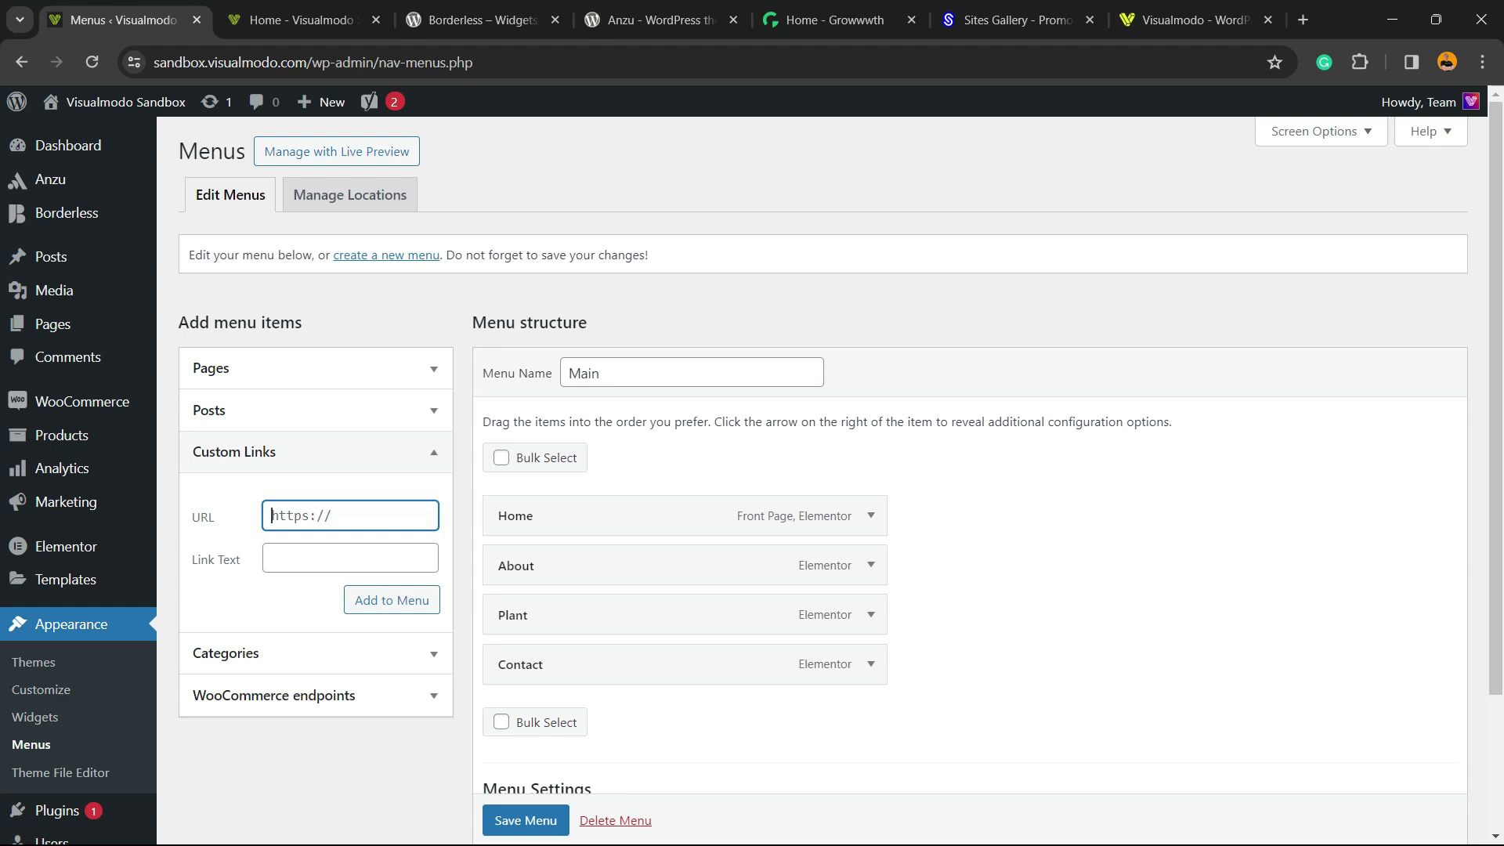
{"action": "left_click", "coordinate": [314, 452]}
{"action": "key", "text": "ctrl+plus"}
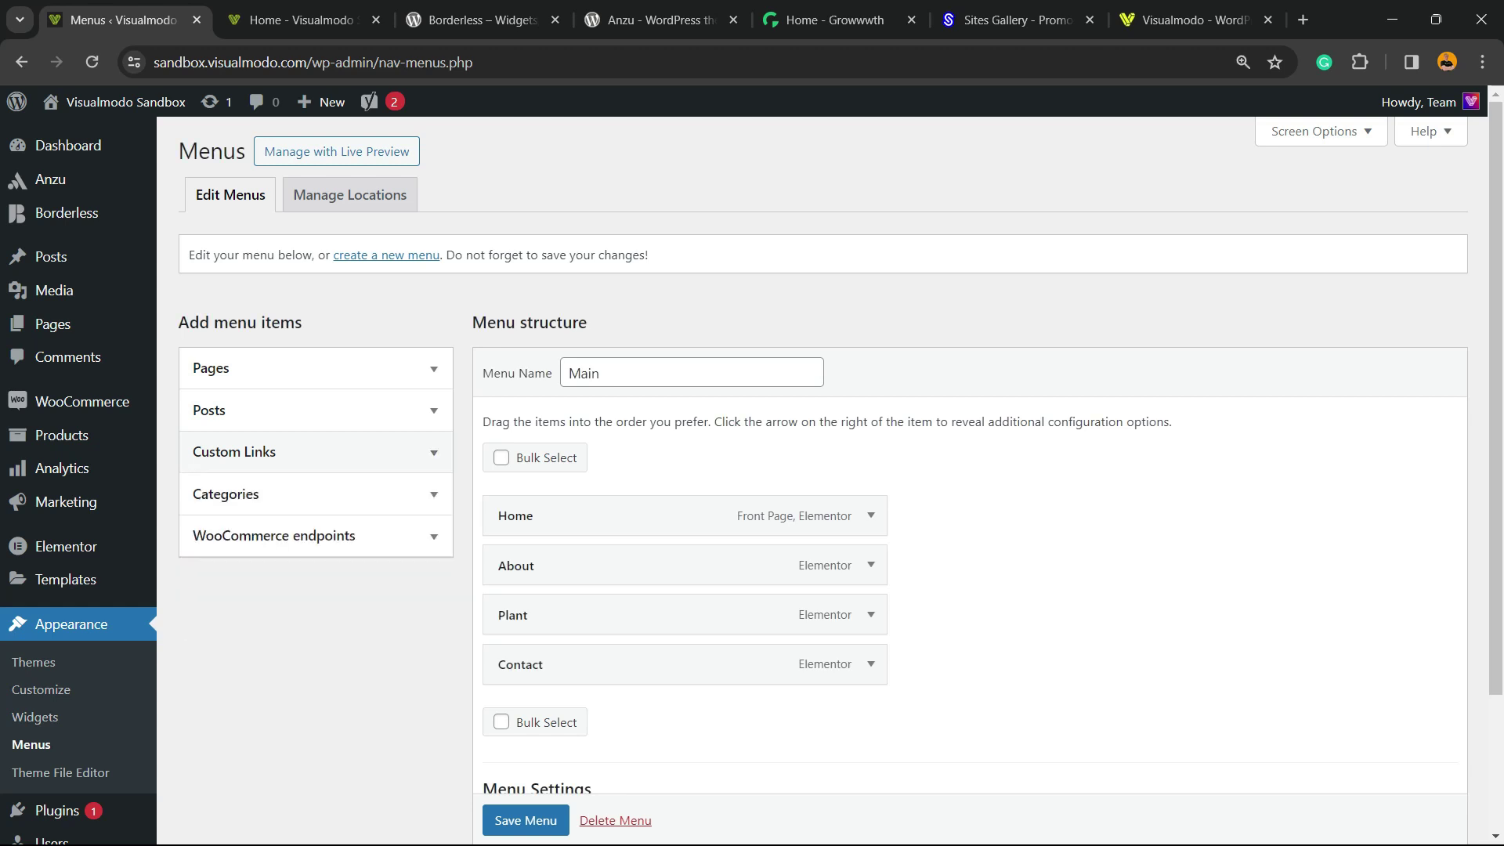
{"action": "key", "text": "ctrl+plus"}
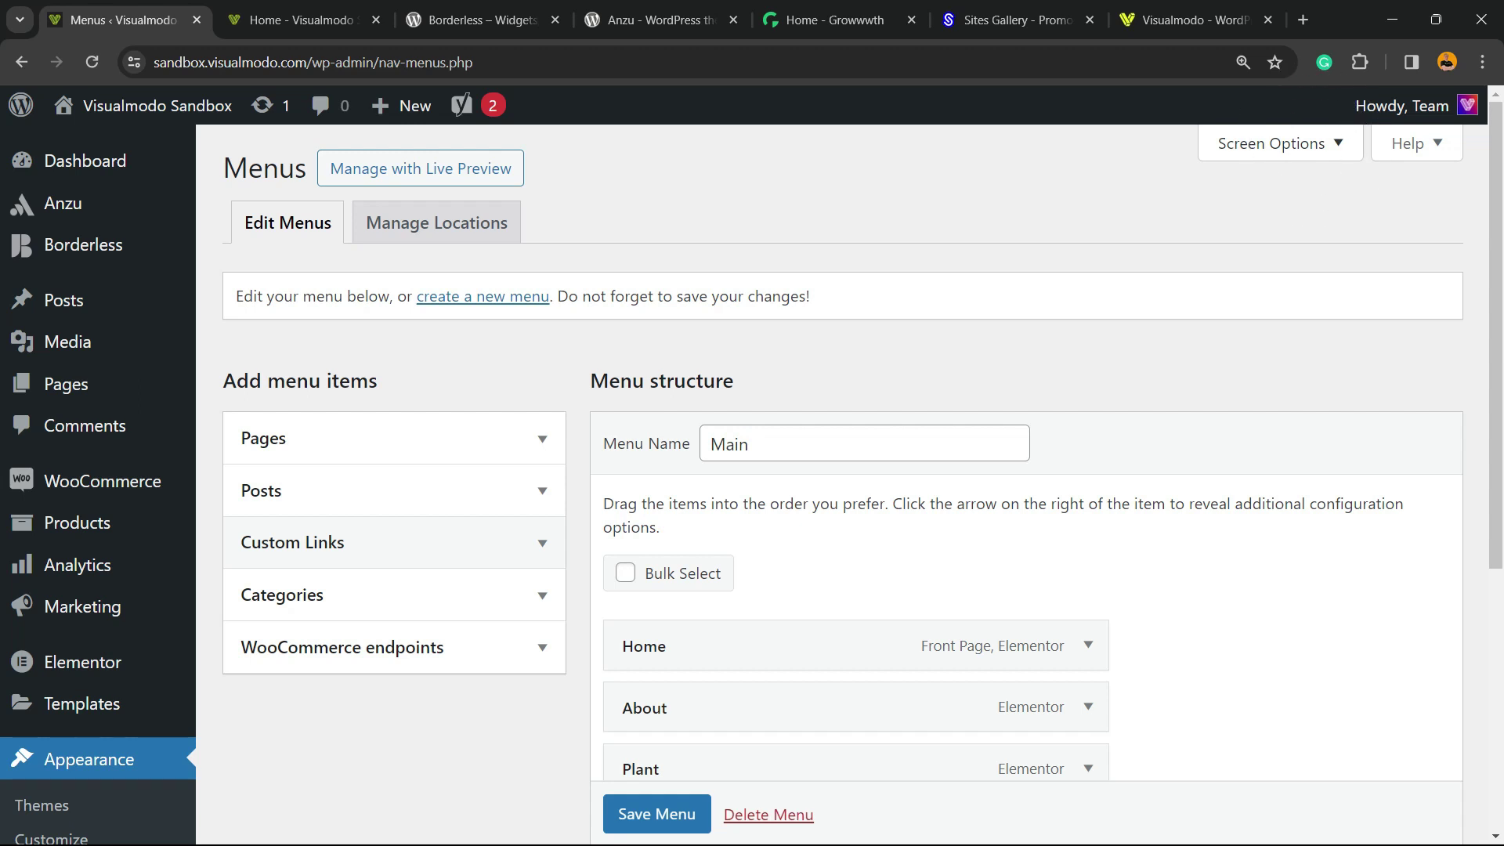
- Open Screen Options on the Menus page to review which panels can be shown
{"action": "left_click", "coordinate": [1336, 147]}
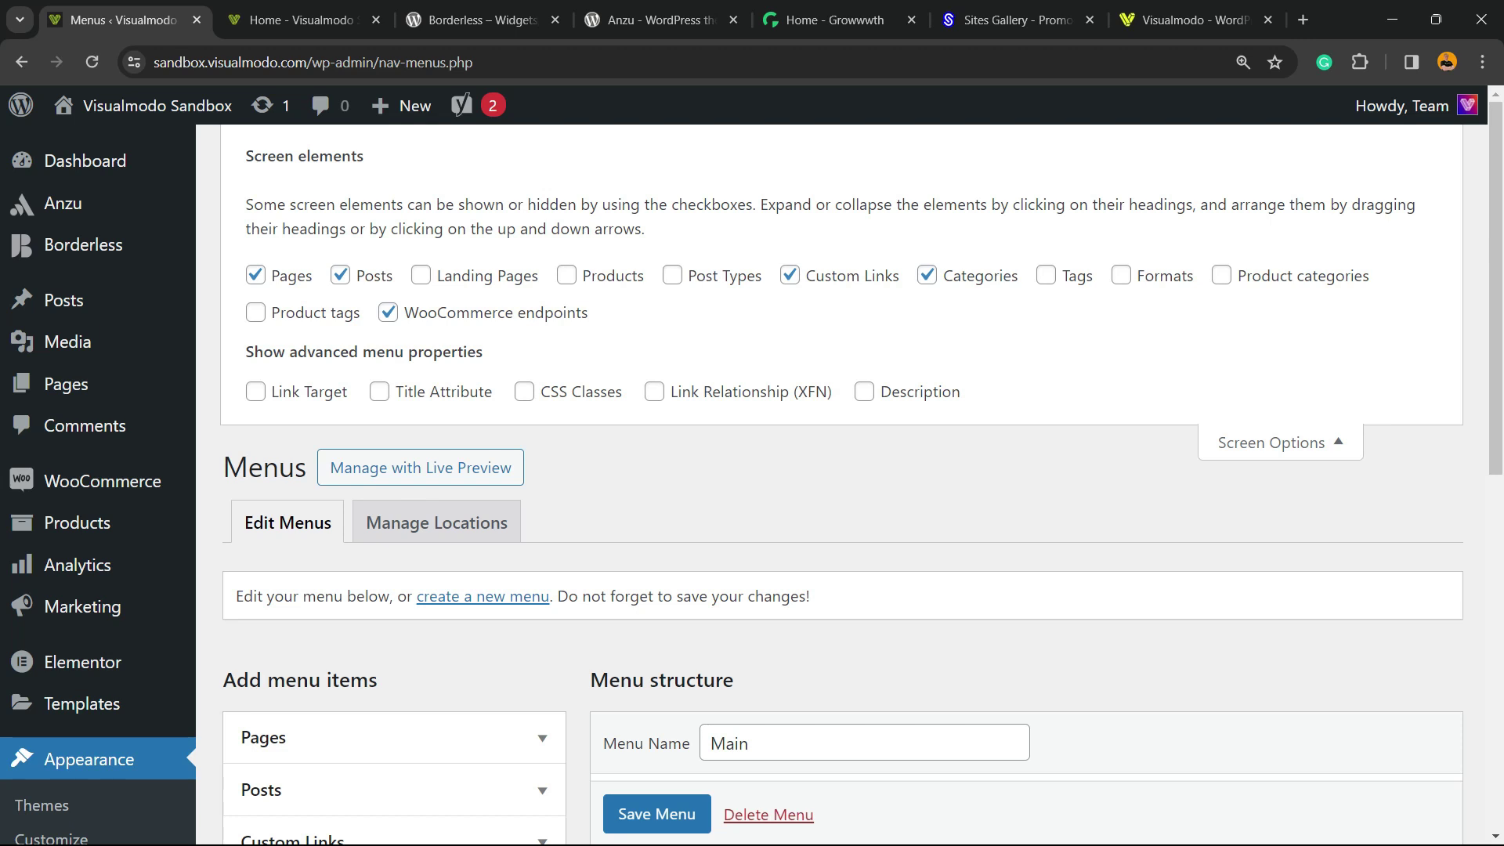
{"action": "scroll", "coordinate": [842, 486], "scroll_direction": "down", "scroll_amount": 2}
{"action": "scroll", "coordinate": [842, 485], "scroll_direction": "up", "scroll_amount": 2}
- Enable the Product categories panel and add Uncategorized and test to the Main menu
{"action": "left_click", "coordinate": [1221, 276]}
{"action": "left_click", "coordinate": [1271, 443]}
{"action": "scroll", "coordinate": [842, 485], "scroll_direction": "down", "scroll_amount": 3}
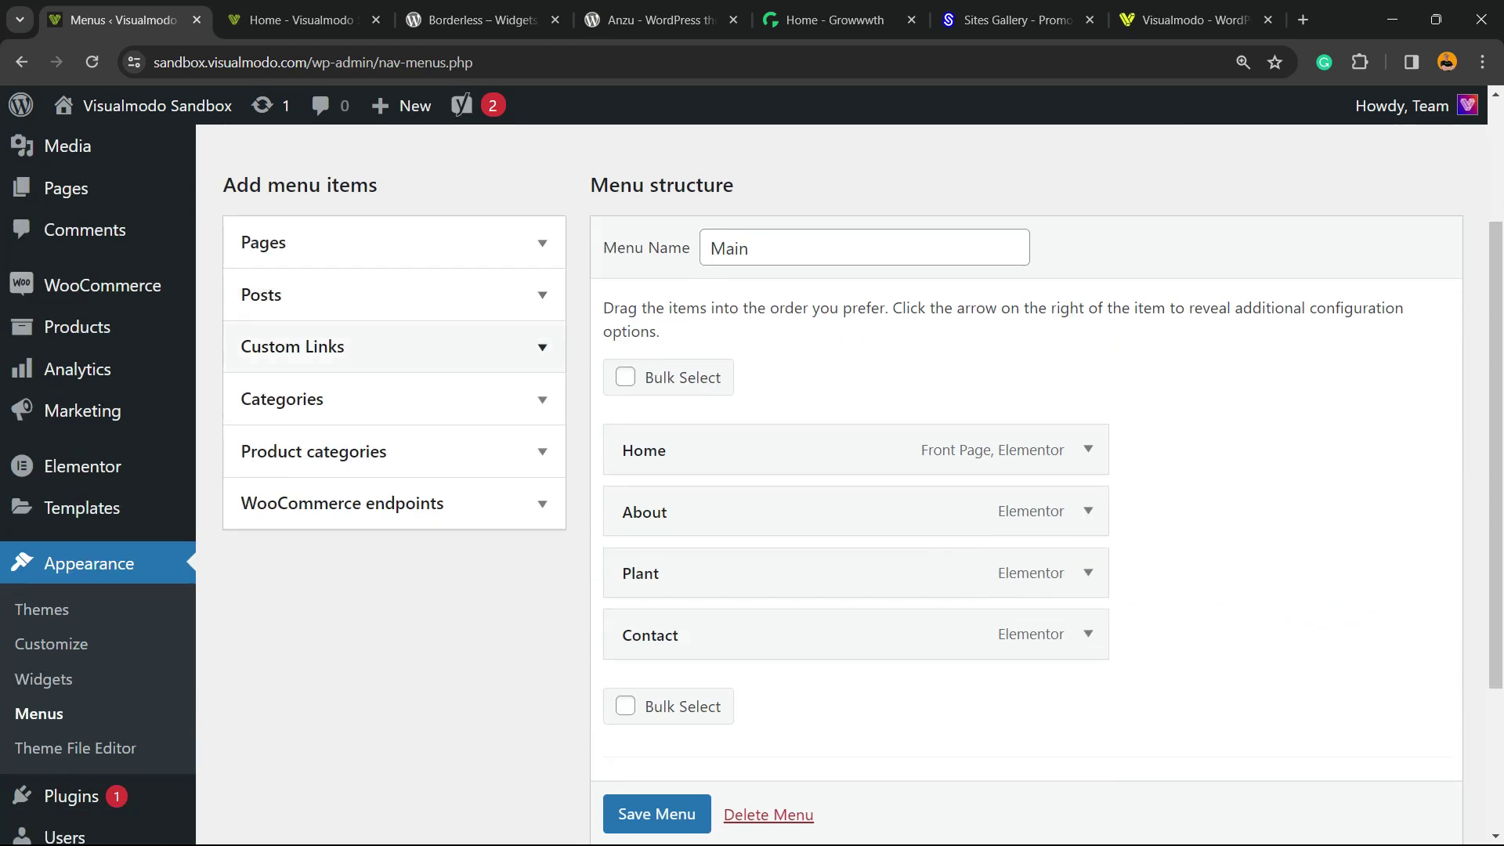
{"action": "left_click", "coordinate": [313, 451]}
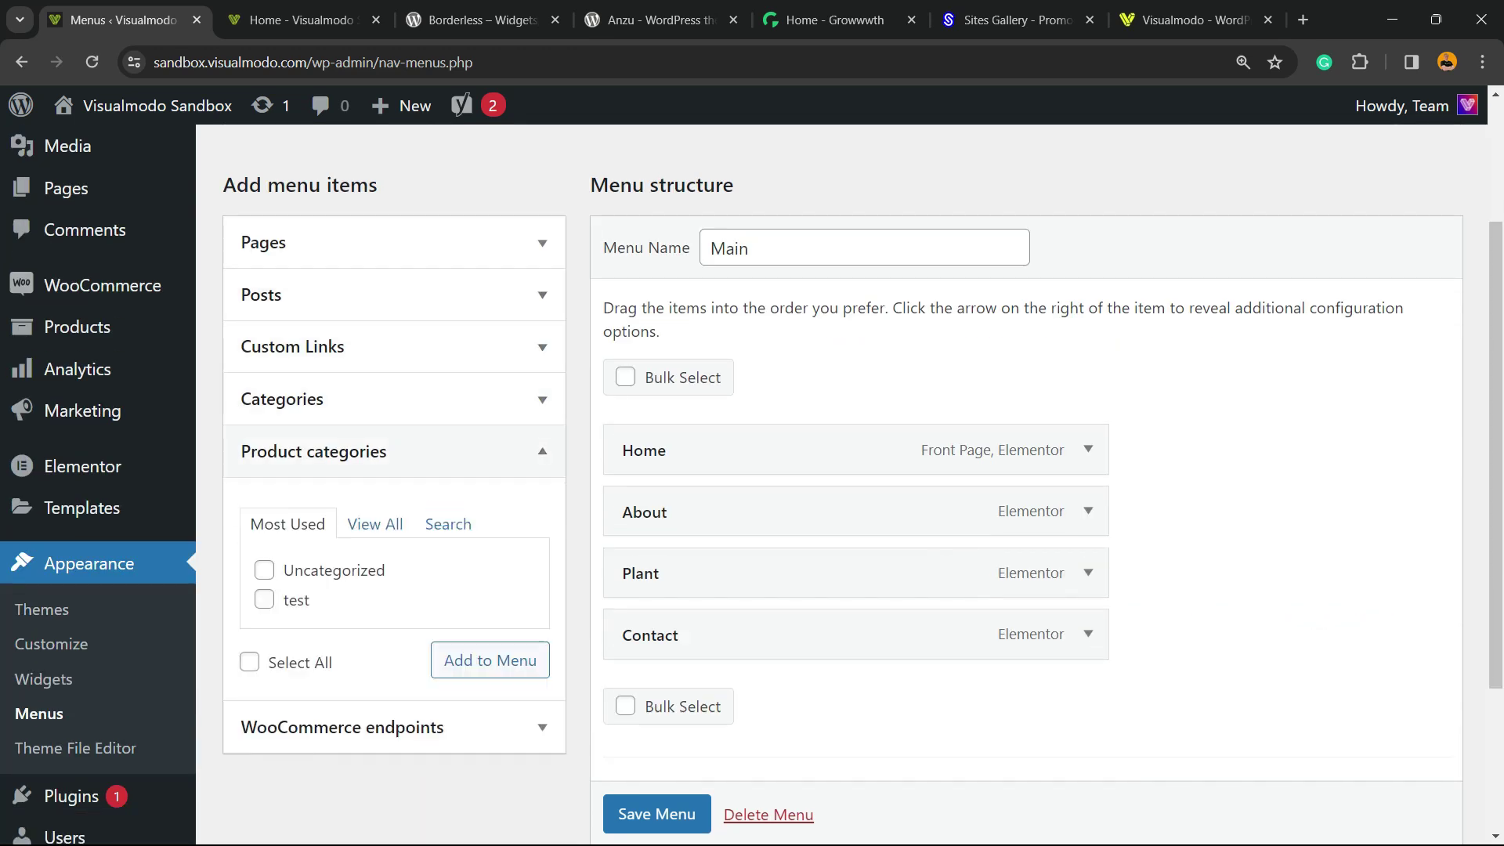
{"action": "left_click", "coordinate": [264, 569]}
{"action": "left_click", "coordinate": [264, 599]}
{"action": "left_click", "coordinate": [490, 660]}
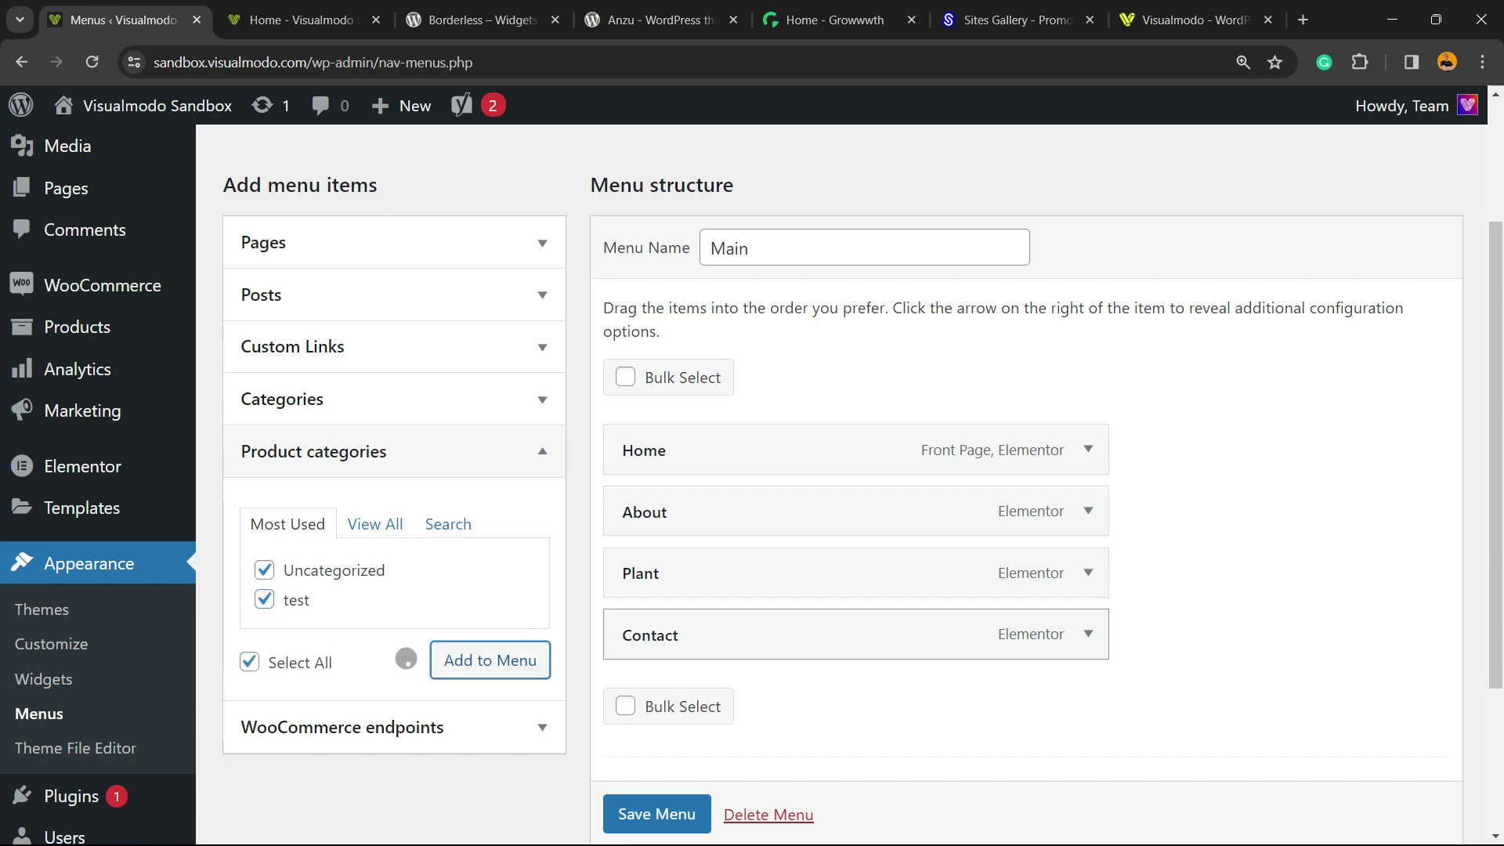
- Drag Uncategorized and test under Plant as sub items
{"action": "scroll", "coordinate": [783, 470], "scroll_direction": "down", "scroll_amount": 3}
{"action": "mouse_move", "coordinate": [705, 500]}
{"action": "left_mouse_down"}
{"action": "mouse_move", "coordinate": [748, 405]}
{"action": "mouse_move", "coordinate": [752, 438]}
{"action": "left_mouse_up"}
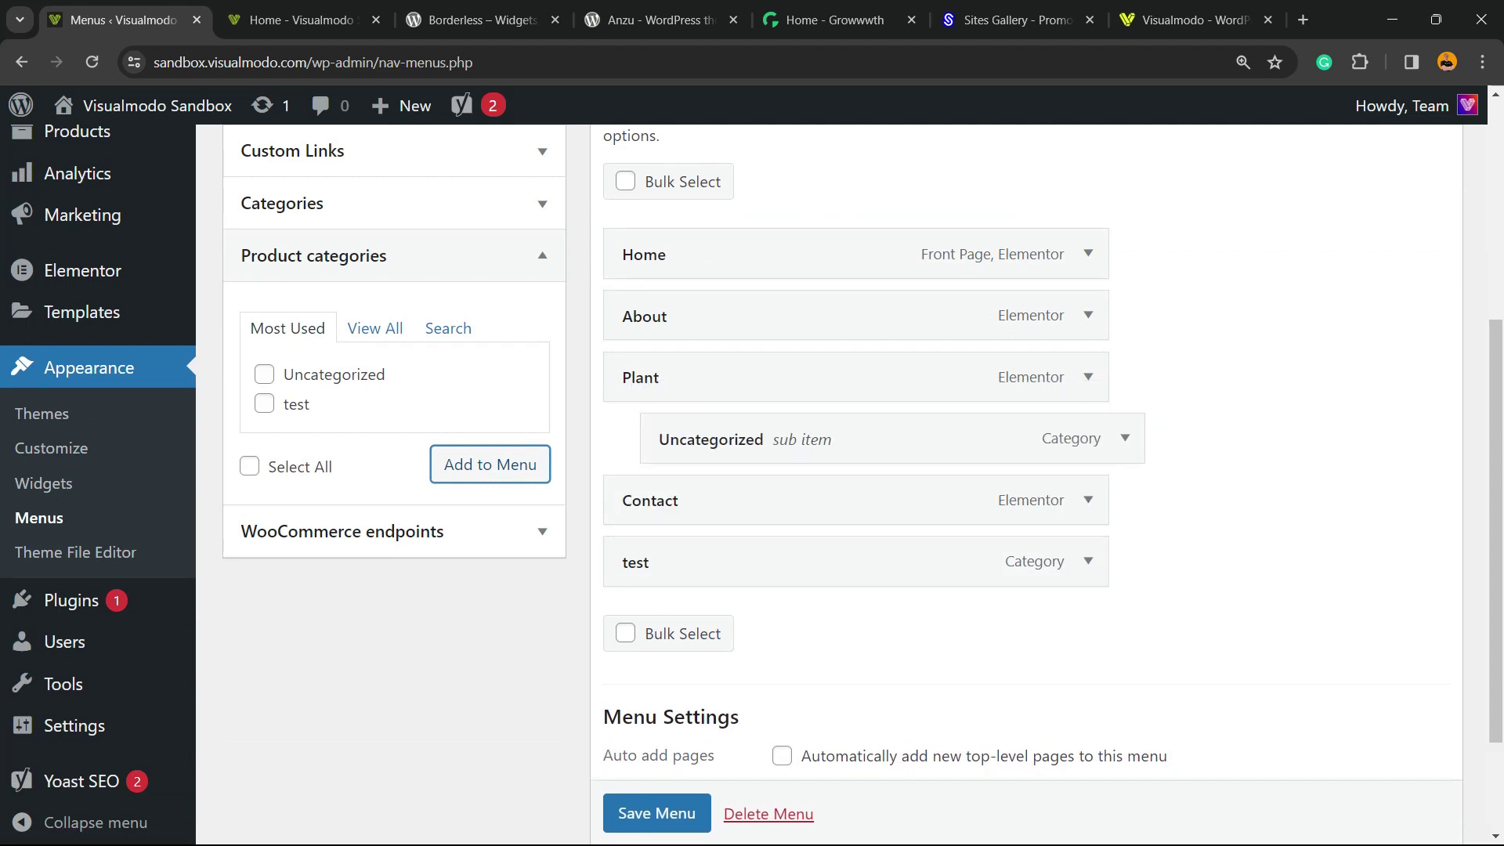
{"action": "left_click_drag", "start_coordinate": [705, 562], "coordinate": [751, 494]}
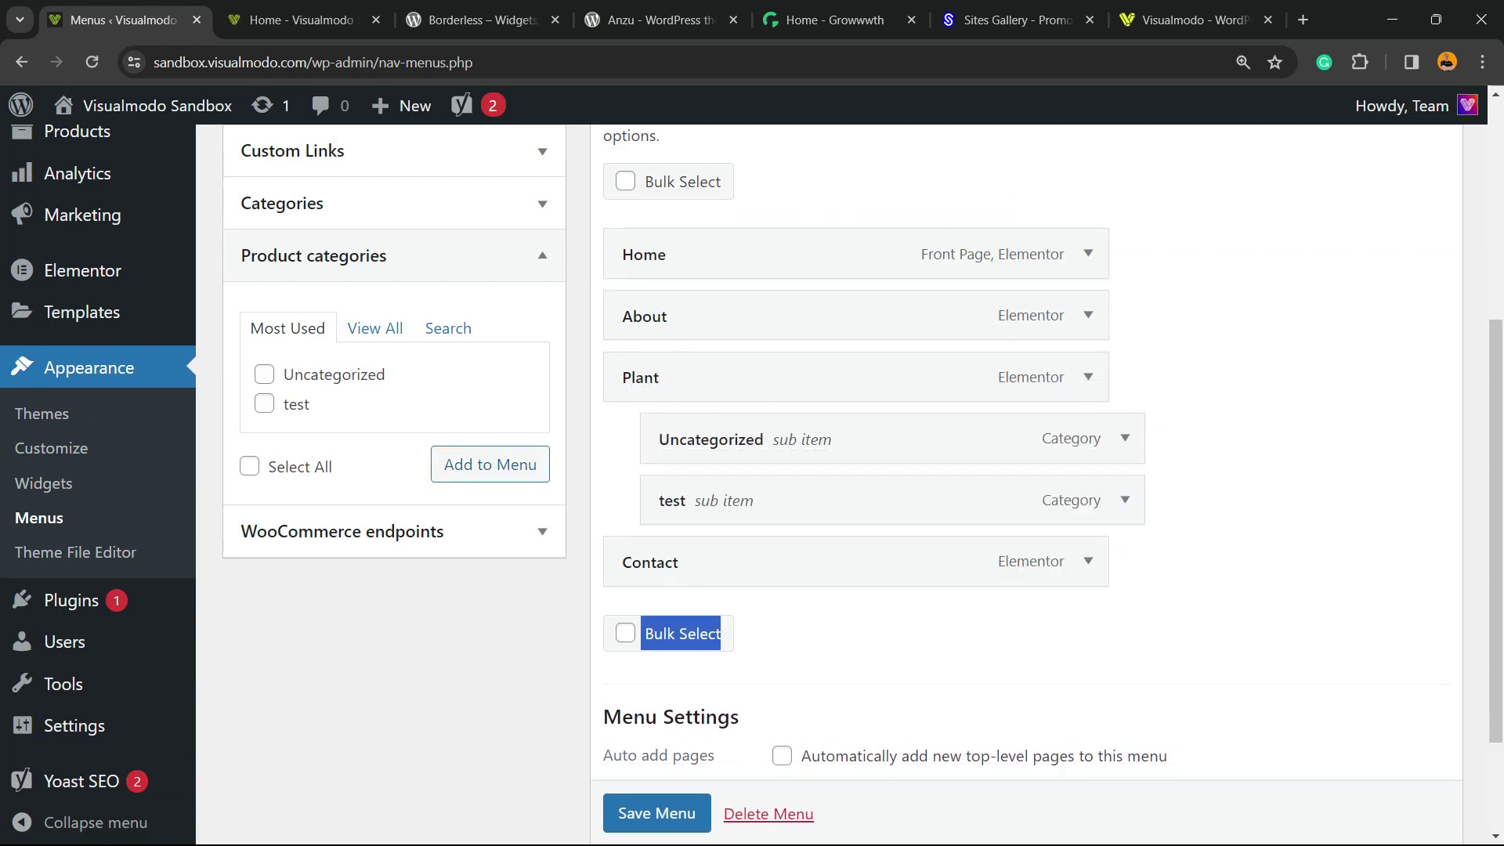
{"action": "scroll", "coordinate": [784, 470], "scroll_direction": "down", "scroll_amount": 1}
{"action": "scroll", "coordinate": [656, 709], "scroll_direction": "down", "scroll_amount": 2}
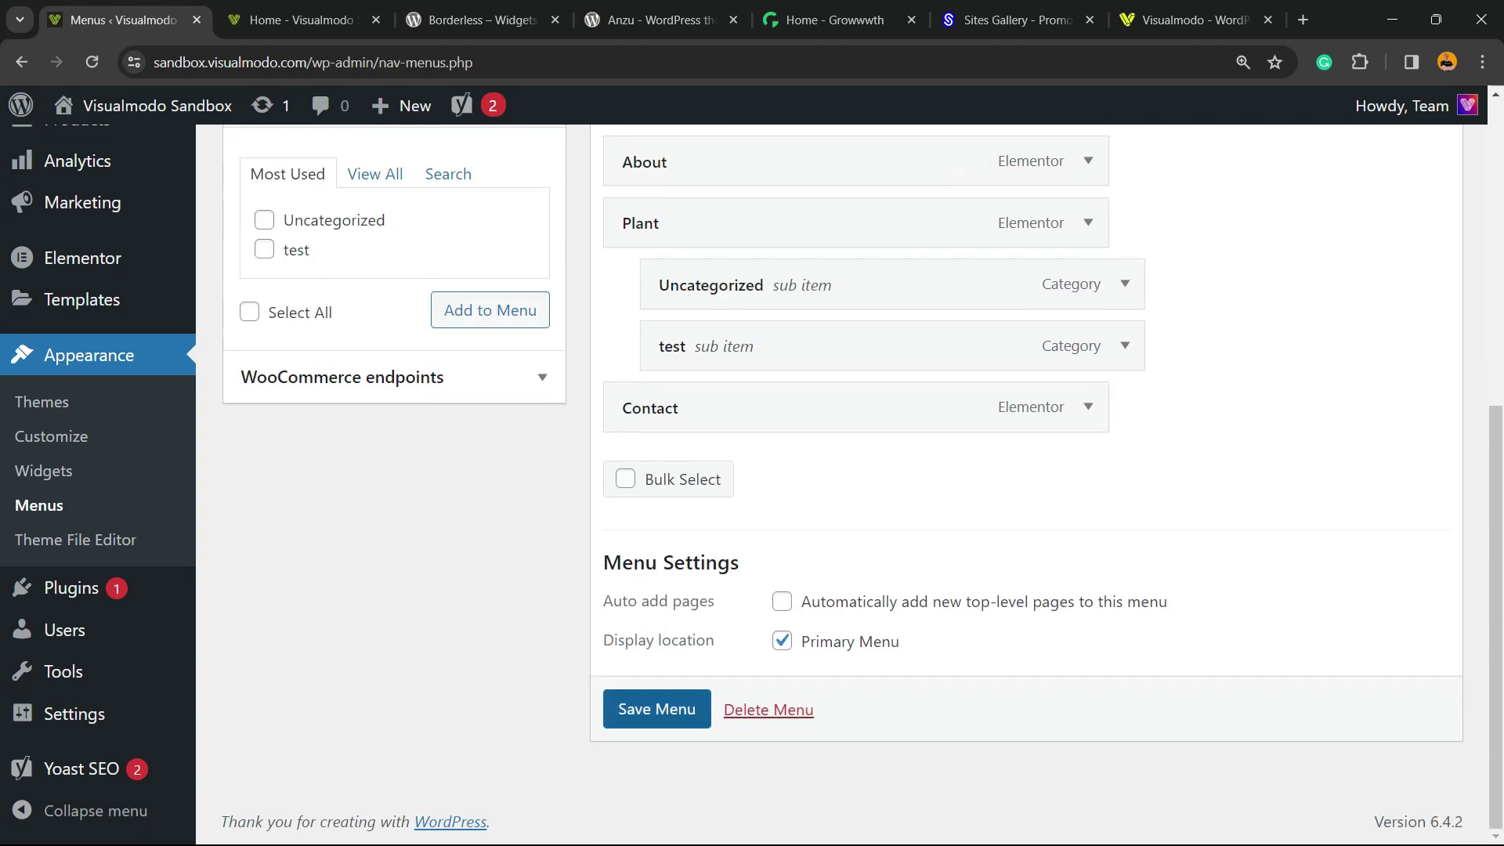
- Save the Main menu and reload the live homepage to see the Plant dropdown
{"action": "left_click", "coordinate": [656, 709]}
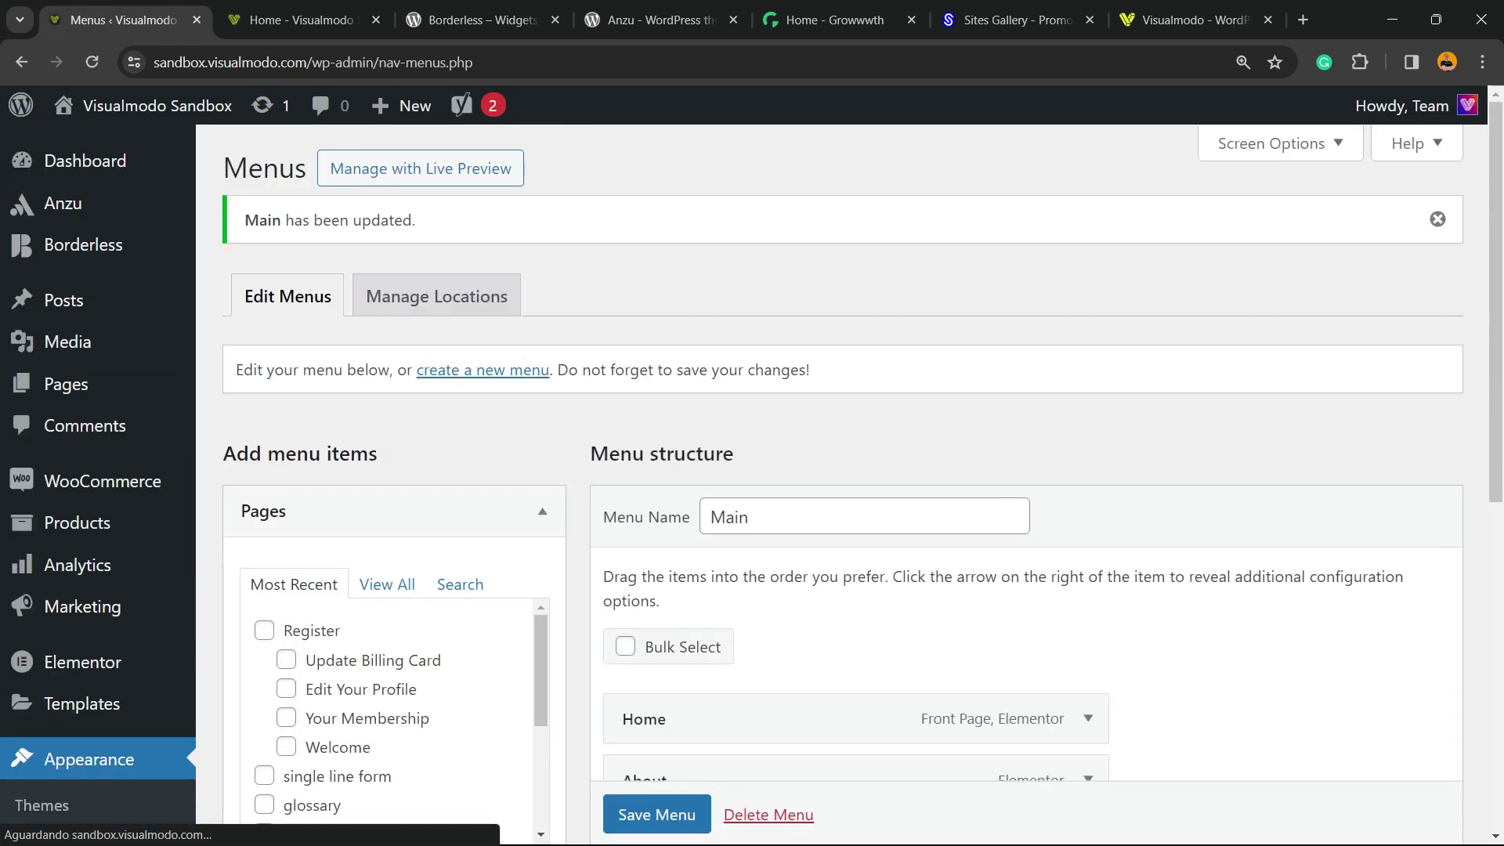
{"action": "key", "text": "ctrl+Tab"}
{"action": "key", "text": "F5"}
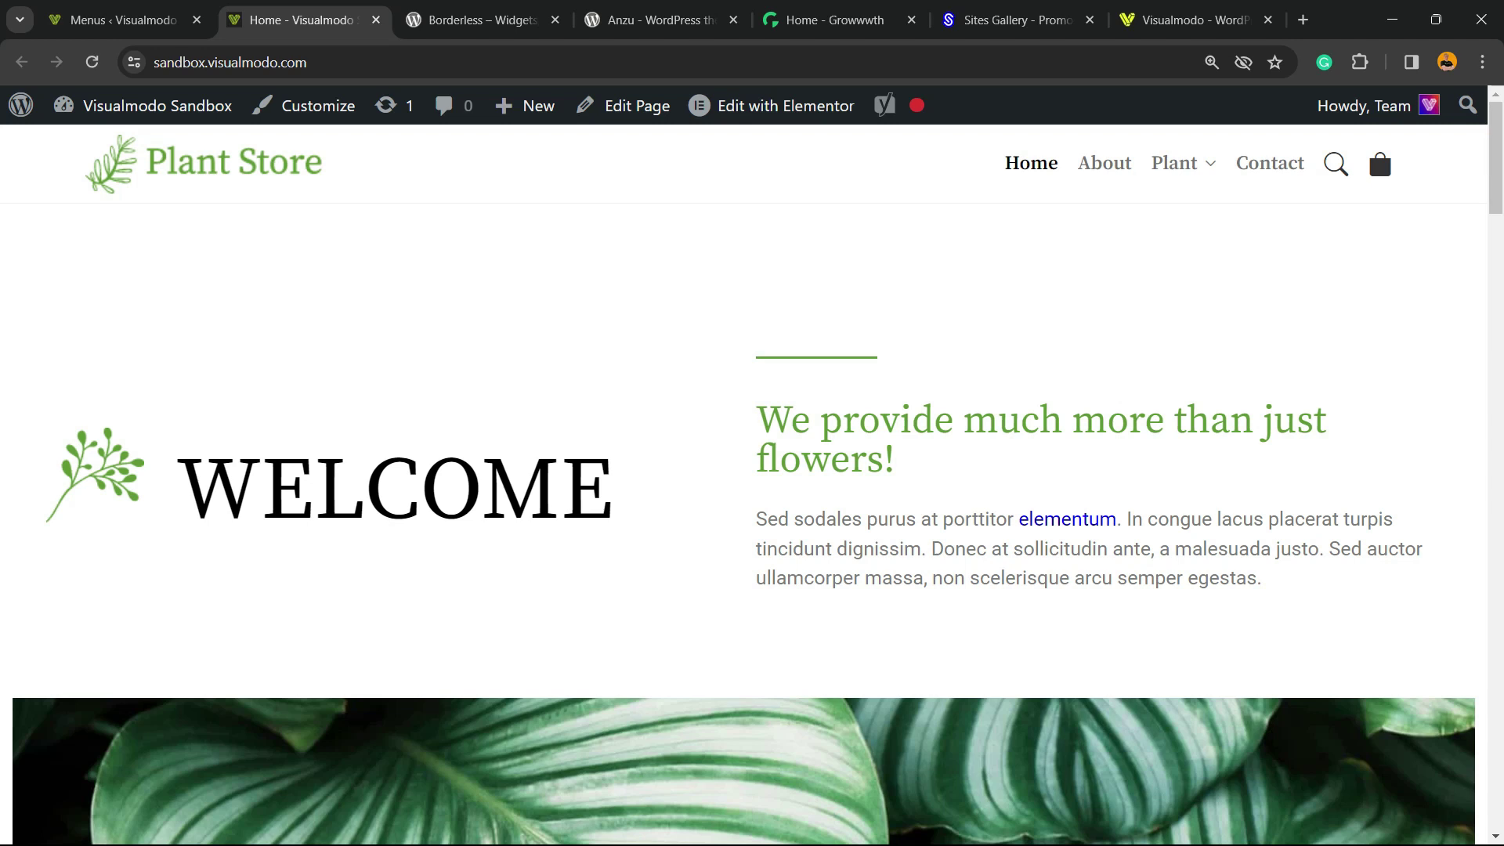
- Look over the Borderless plugin page, selecting its title text
{"action": "left_click", "coordinate": [469, 19]}
{"action": "triple_click", "coordinate": [436, 661]}
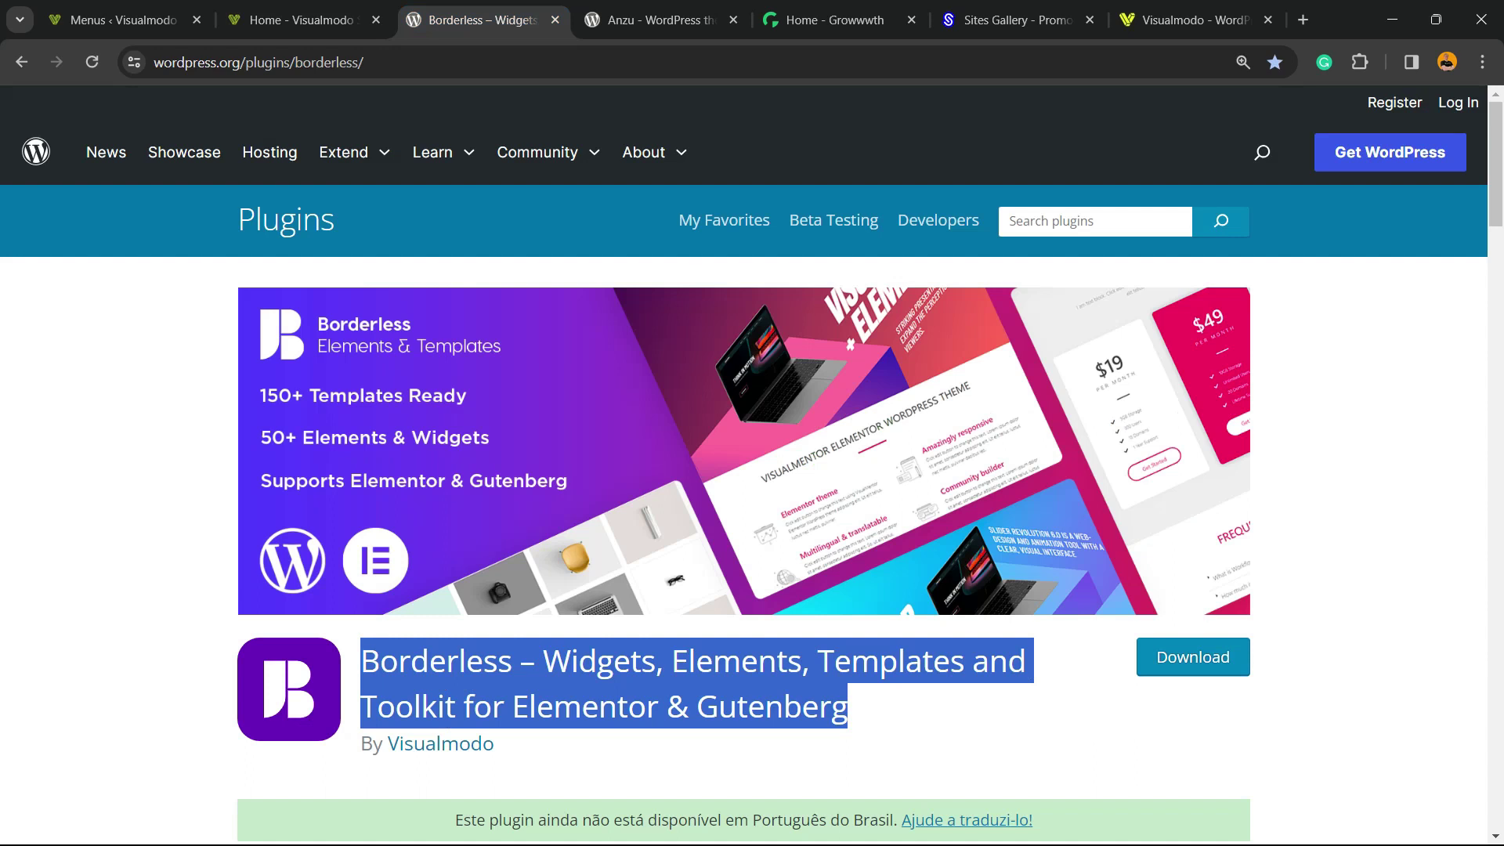
{"action": "triple_click", "coordinate": [436, 662]}
- Switch to the Anzu theme page on WordPress.org and scroll through its details
{"action": "key", "text": "ctrl+Tab"}
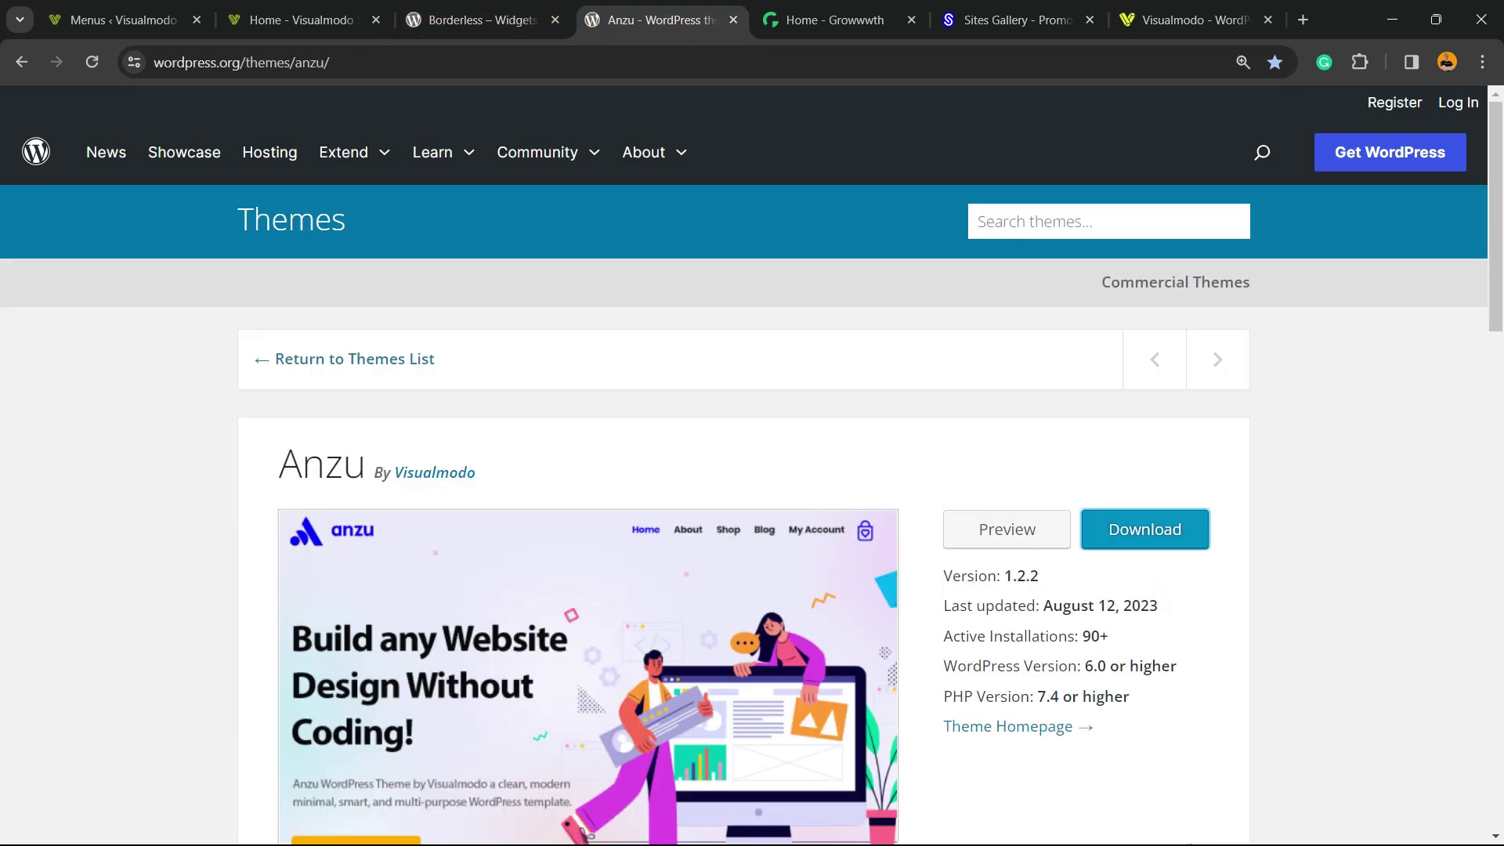
{"action": "triple_click", "coordinate": [321, 463]}
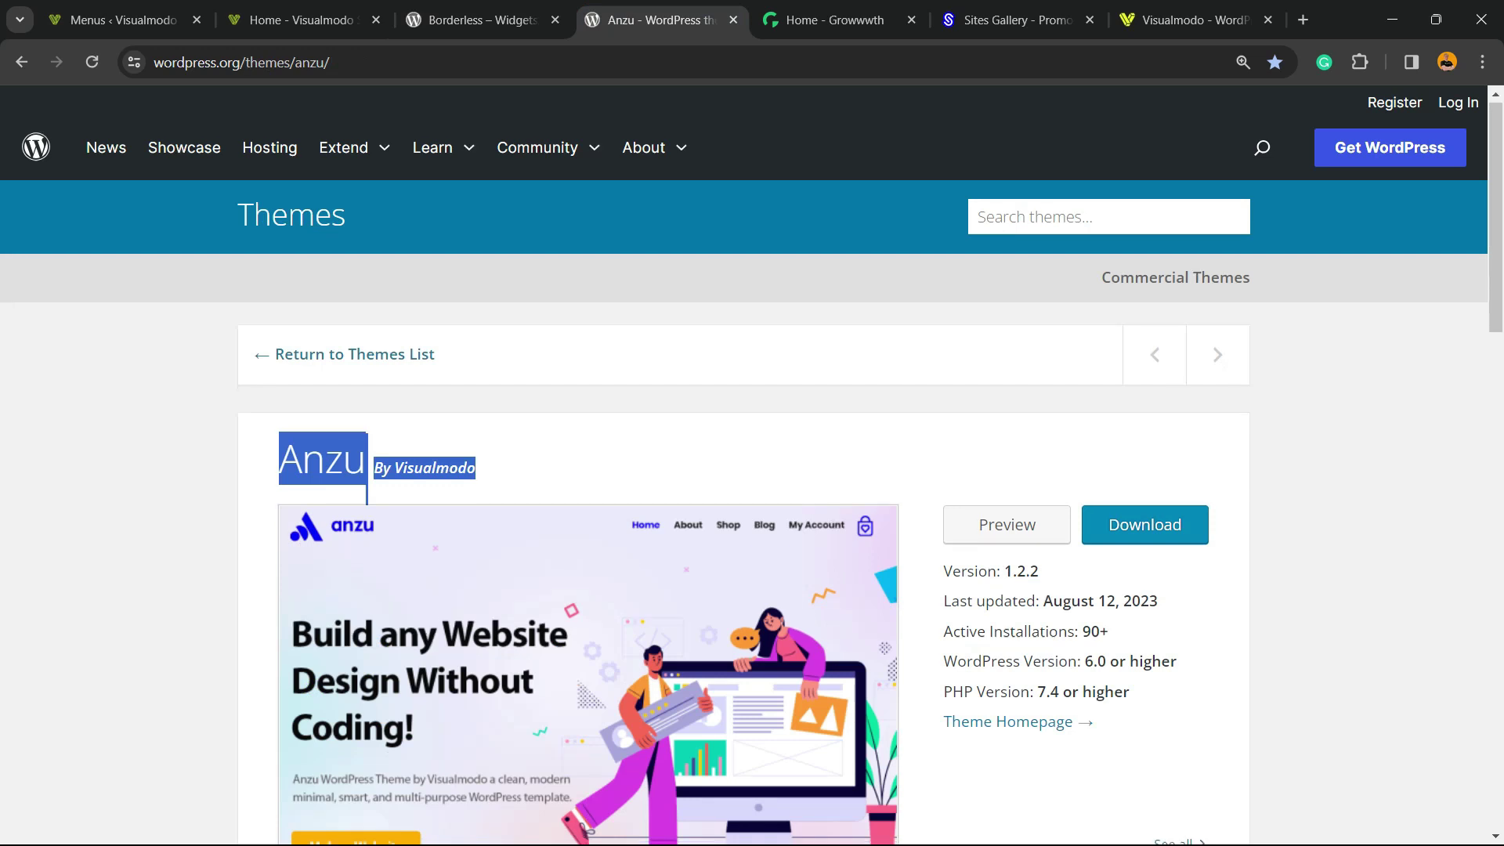
{"action": "scroll", "coordinate": [752, 470], "scroll_direction": "down", "scroll_amount": 2}
{"action": "scroll", "coordinate": [752, 469], "scroll_direction": "up", "scroll_amount": 3}
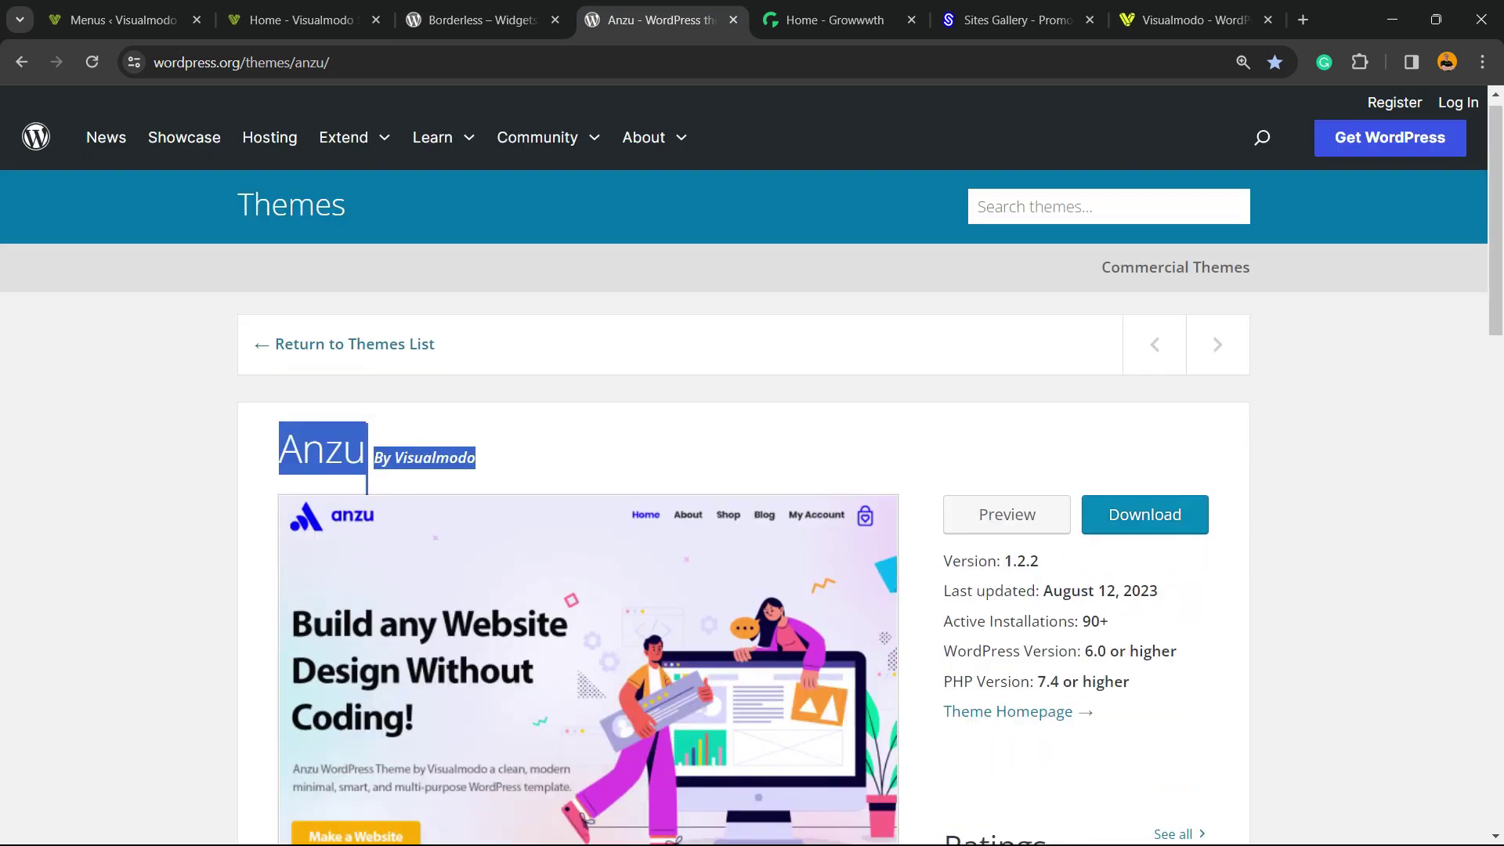
- Bring the Growwwth homepage forward and scroll down through its listed guest-posting site cards
{"action": "left_click", "coordinate": [834, 20]}
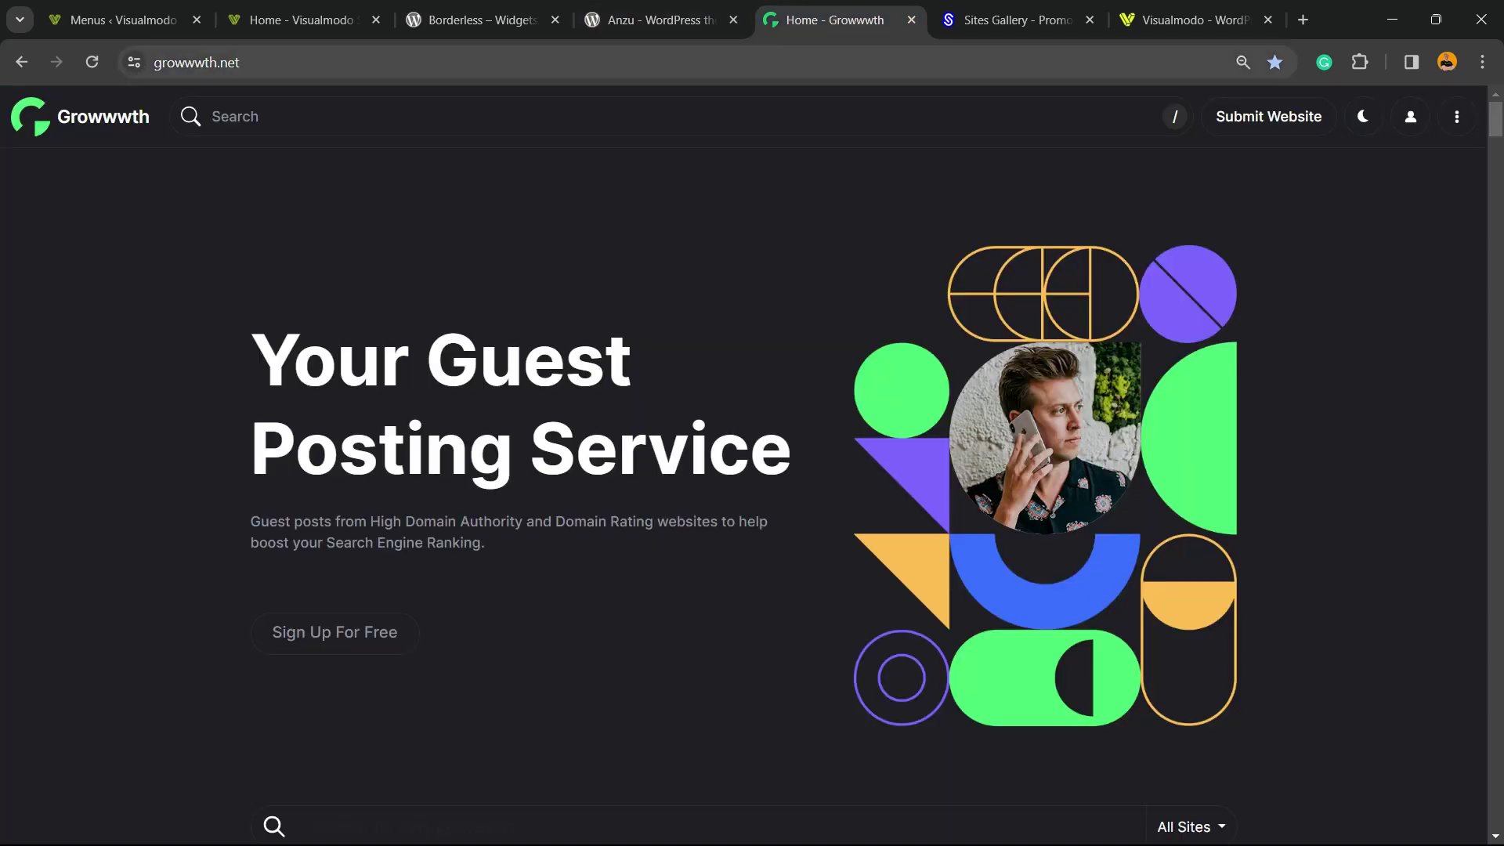
{"action": "double_click", "coordinate": [229, 62]}
{"action": "scroll", "coordinate": [752, 469], "scroll_direction": "down", "scroll_amount": 2}
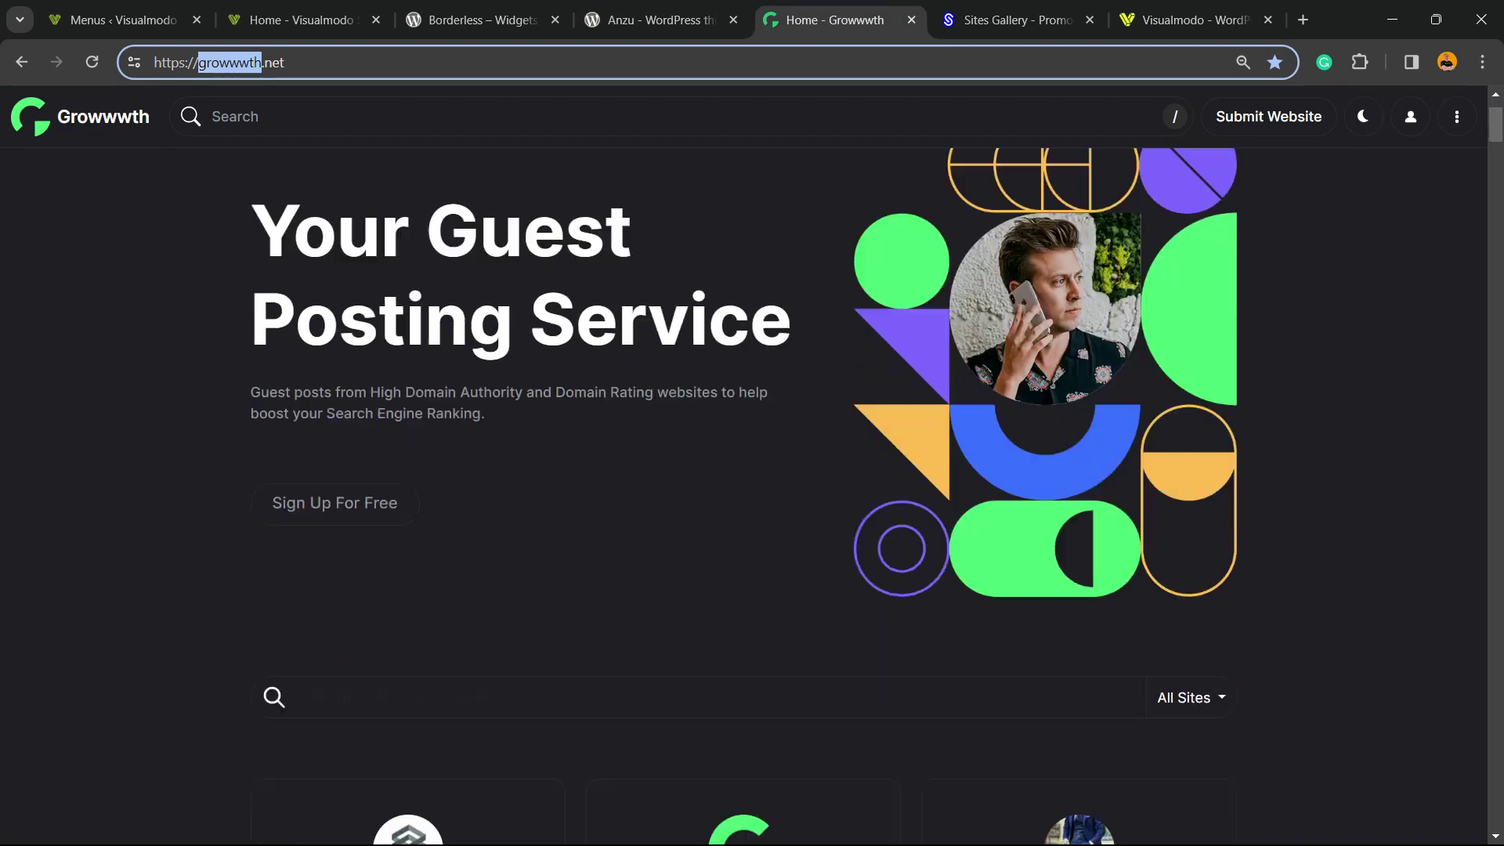
{"action": "scroll", "coordinate": [752, 470], "scroll_direction": "down", "scroll_amount": 6}
{"action": "scroll", "coordinate": [752, 470], "scroll_direction": "down", "scroll_amount": 4}
{"action": "scroll", "coordinate": [752, 470], "scroll_direction": "down", "scroll_amount": 3}
{"action": "scroll", "coordinate": [744, 470], "scroll_direction": "down", "scroll_amount": 7}
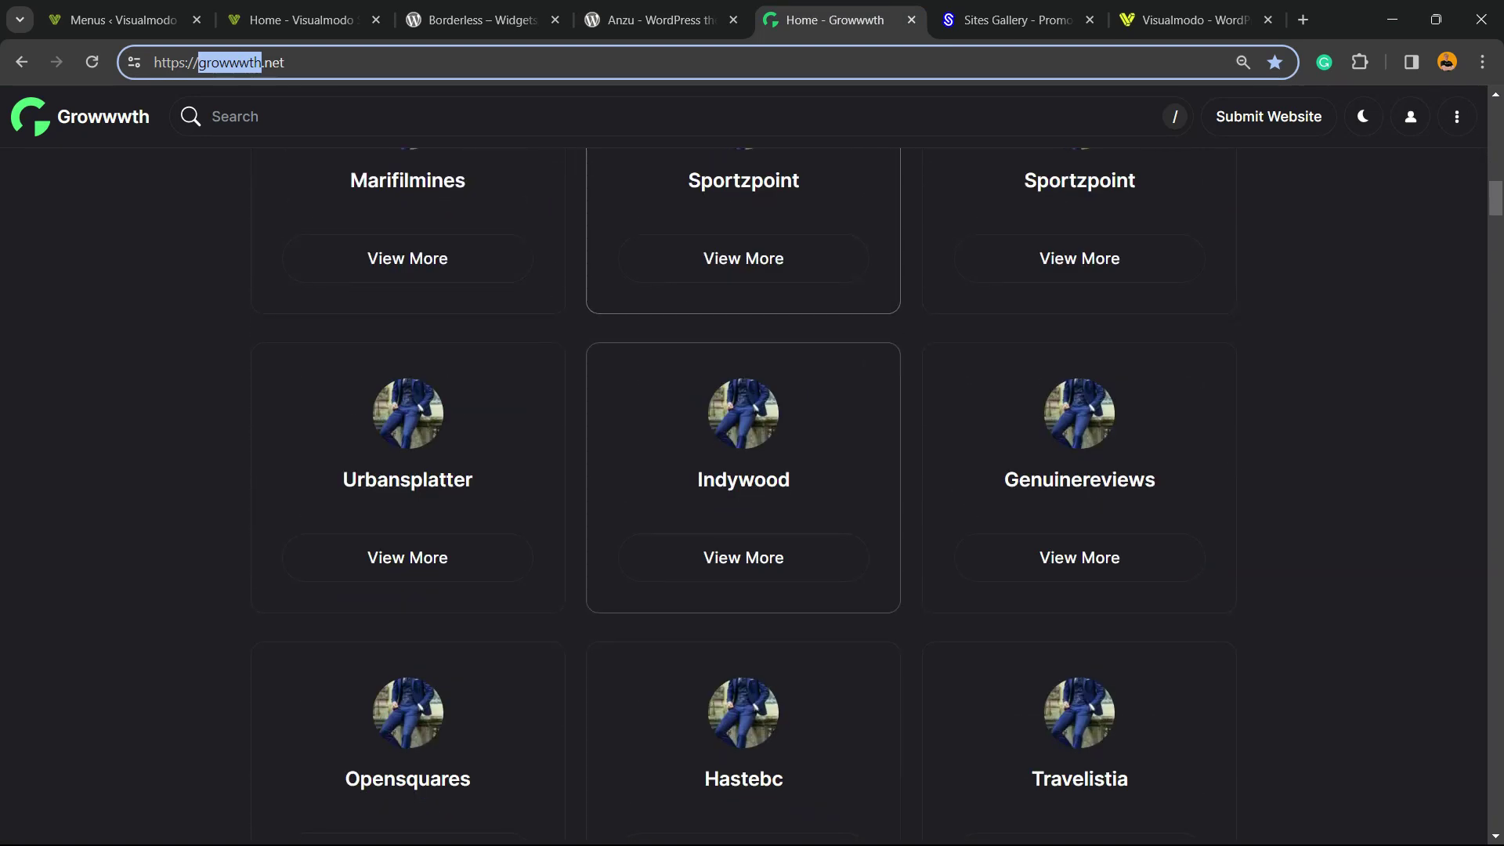
{"action": "scroll", "coordinate": [743, 470], "scroll_direction": "down", "scroll_amount": 3}
{"action": "scroll", "coordinate": [743, 470], "scroll_direction": "down", "scroll_amount": 7}
{"action": "scroll", "coordinate": [743, 469], "scroll_direction": "down", "scroll_amount": 7}
{"action": "scroll", "coordinate": [744, 470], "scroll_direction": "down", "scroll_amount": 5}
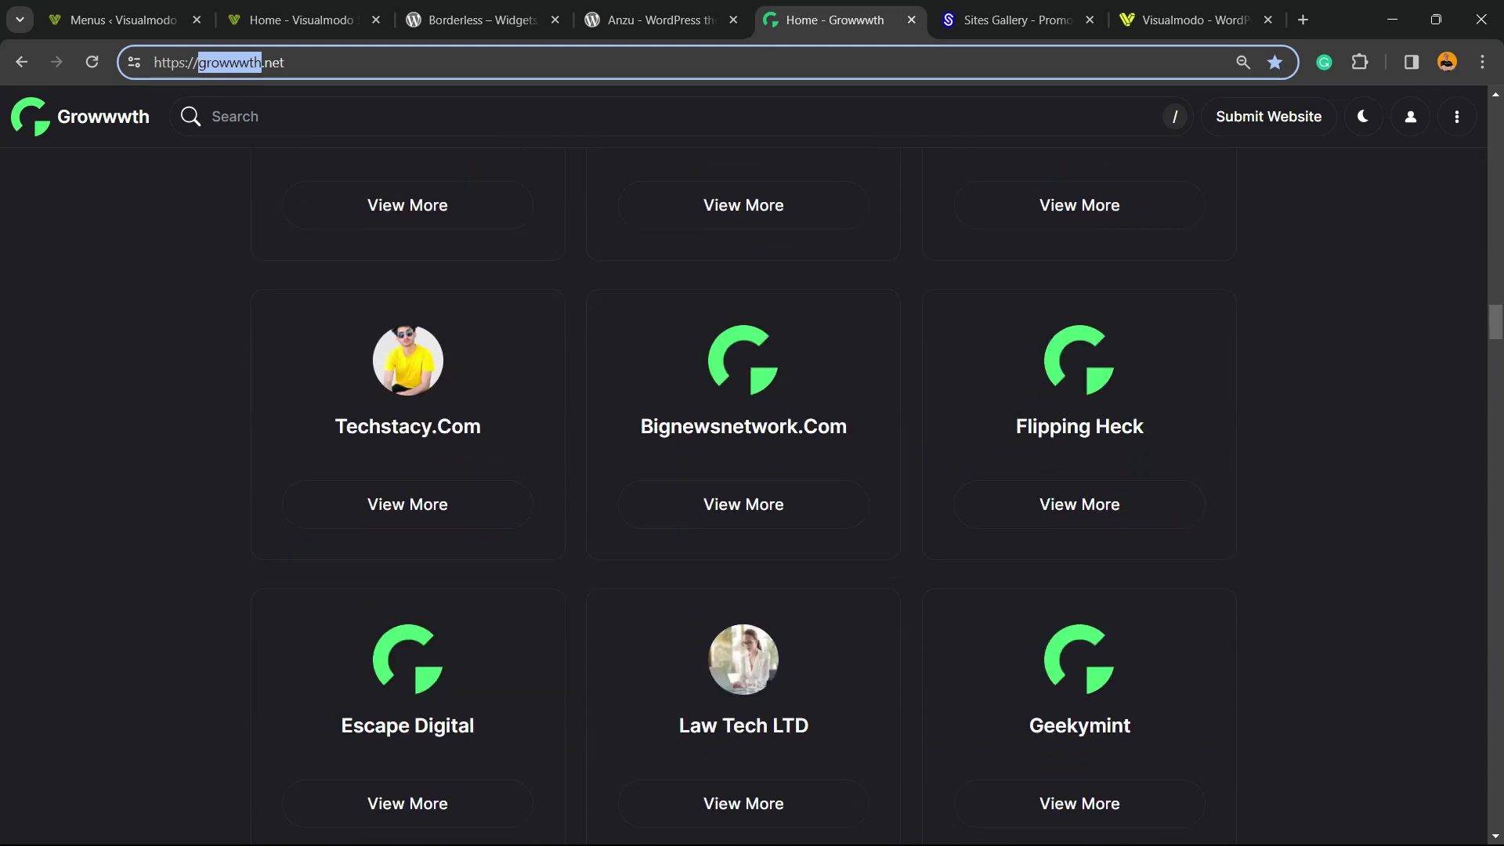
{"action": "scroll", "coordinate": [744, 470], "scroll_direction": "down", "scroll_amount": 5}
{"action": "left_click", "coordinate": [1010, 19]}
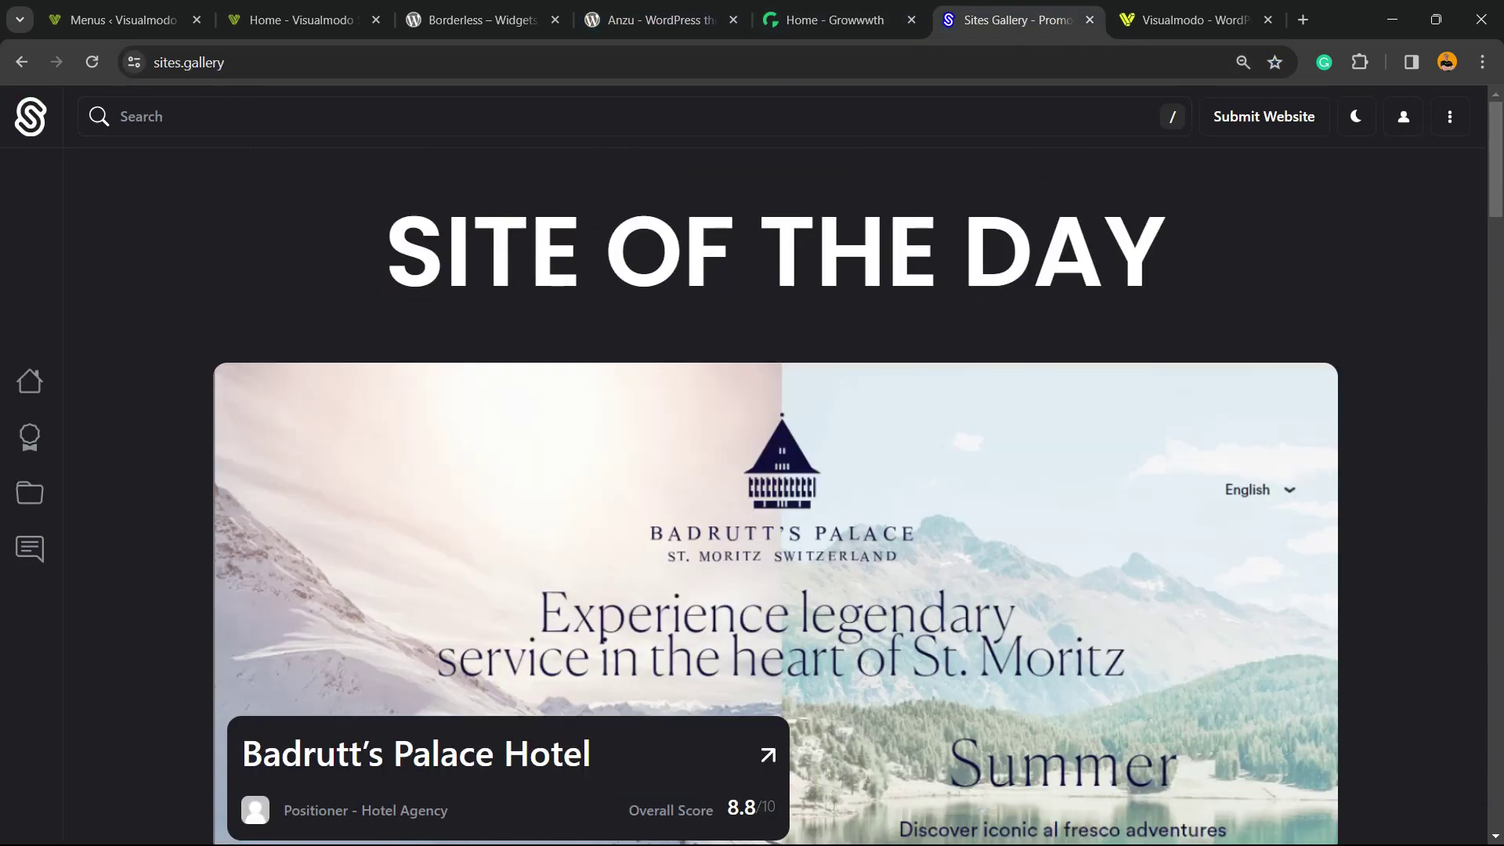
{"action": "scroll", "coordinate": [751, 470], "scroll_direction": "down", "scroll_amount": 8}
{"action": "scroll", "coordinate": [752, 470], "scroll_direction": "down", "scroll_amount": 3}
{"action": "scroll", "coordinate": [751, 470], "scroll_direction": "down", "scroll_amount": 6}
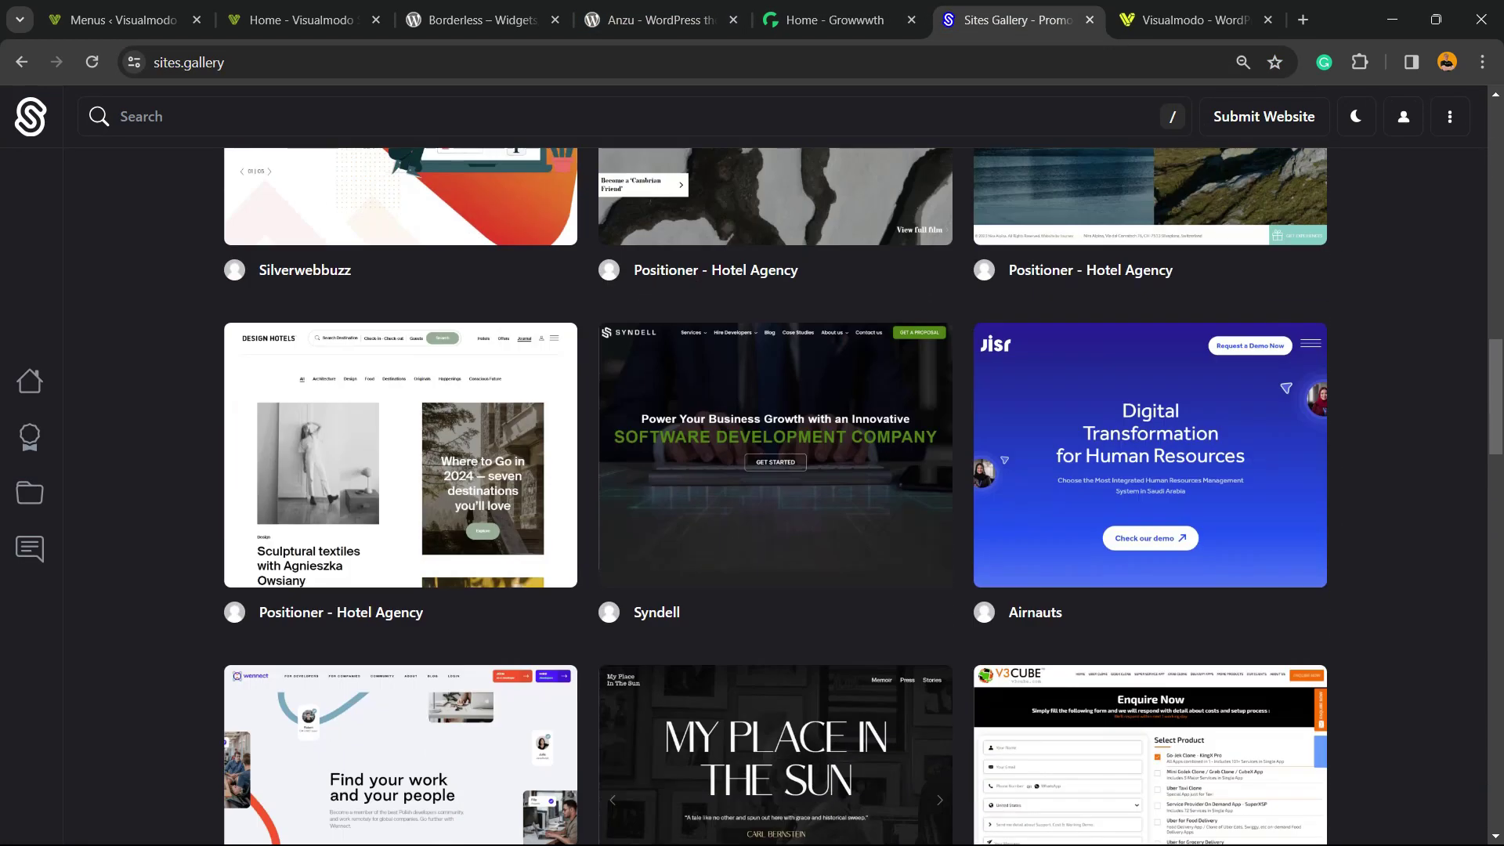
{"action": "scroll", "coordinate": [752, 470], "scroll_direction": "down", "scroll_amount": 2}
{"action": "scroll", "coordinate": [752, 470], "scroll_direction": "down", "scroll_amount": 5}
{"action": "scroll", "coordinate": [752, 470], "scroll_direction": "down", "scroll_amount": 4}
{"action": "scroll", "coordinate": [752, 470], "scroll_direction": "down", "scroll_amount": 8}
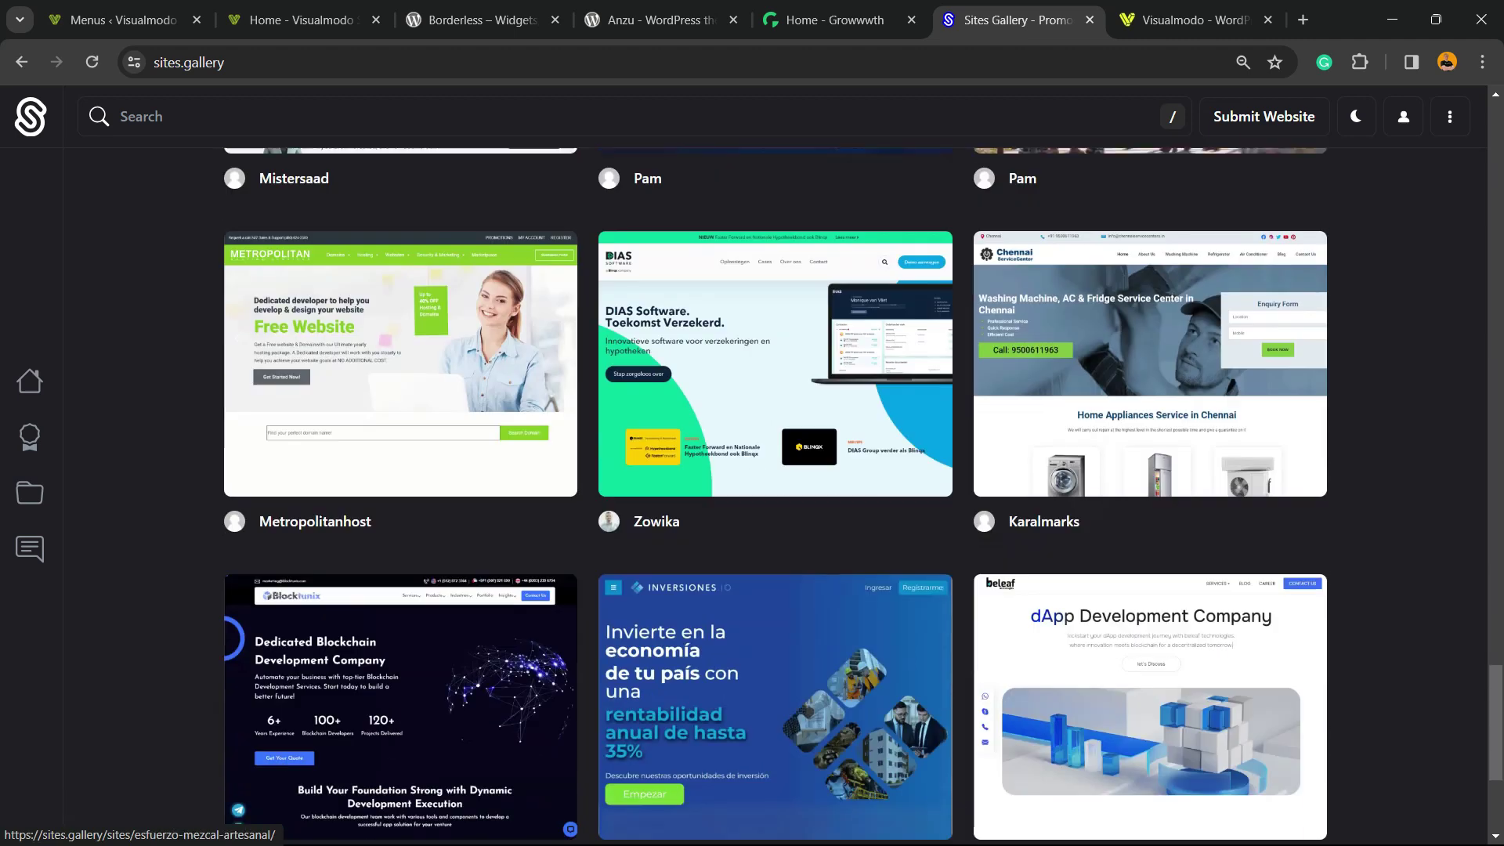
{"action": "scroll", "coordinate": [752, 470], "scroll_direction": "down", "scroll_amount": 4}
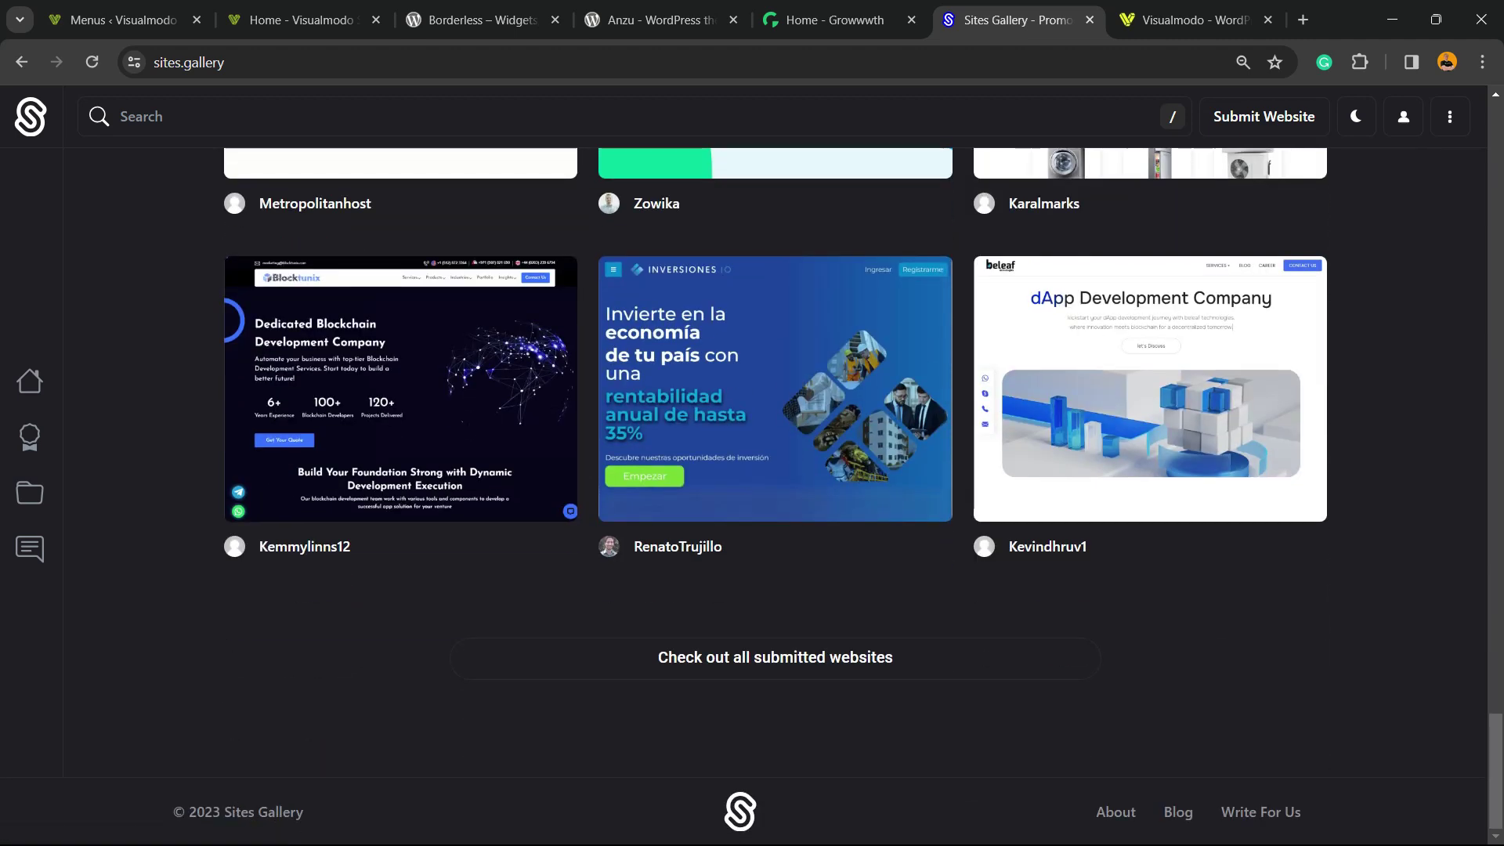
{"action": "scroll", "coordinate": [752, 470], "scroll_direction": "up", "scroll_amount": 2}
{"action": "scroll", "coordinate": [752, 470], "scroll_direction": "up", "scroll_amount": 6}
{"action": "scroll", "coordinate": [752, 470], "scroll_direction": "up", "scroll_amount": 15}
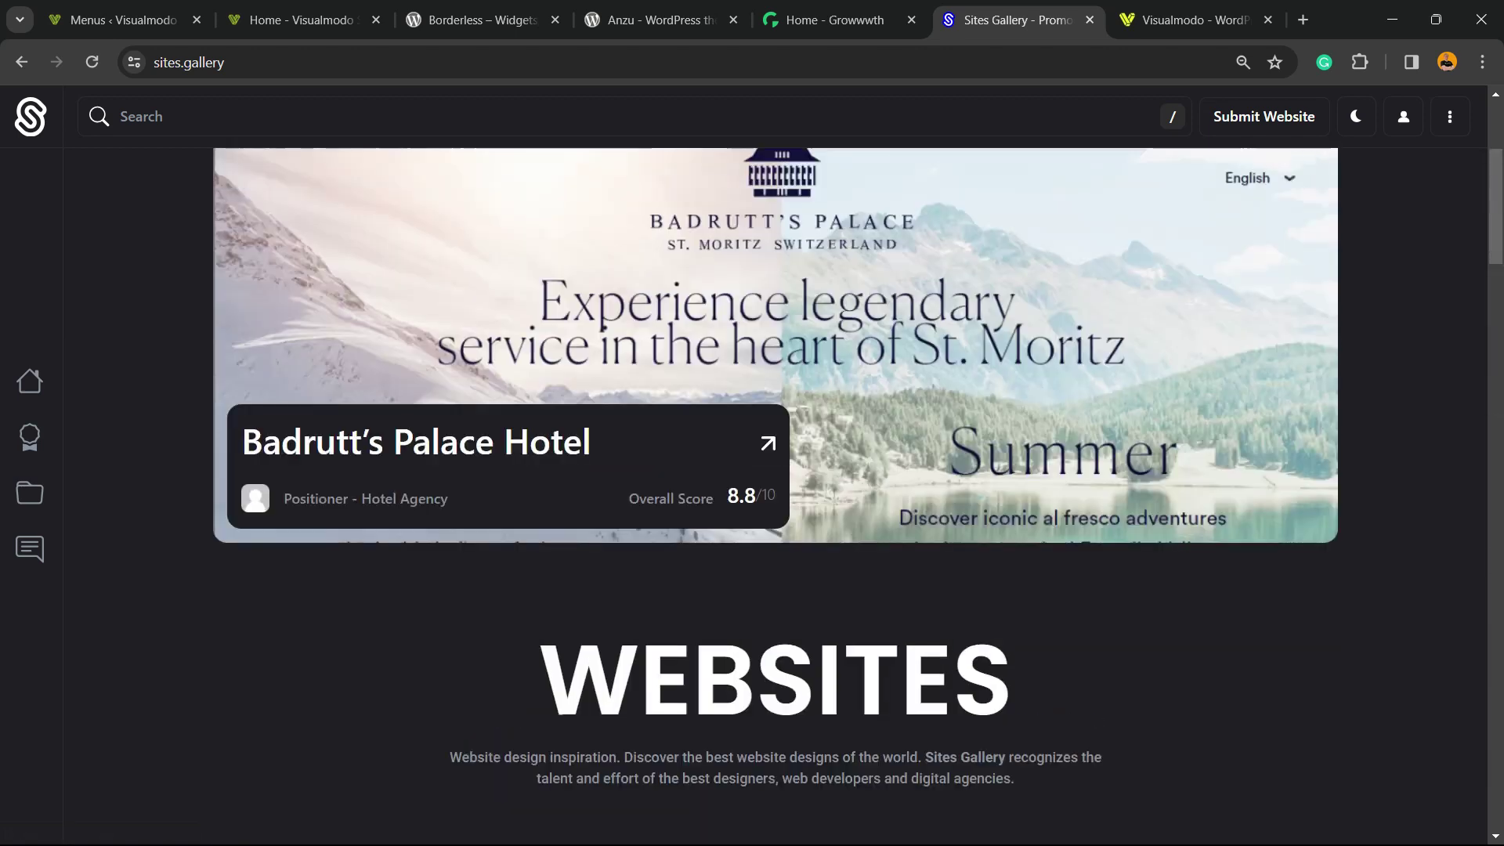
{"action": "scroll", "coordinate": [752, 470], "scroll_direction": "up", "scroll_amount": 4}
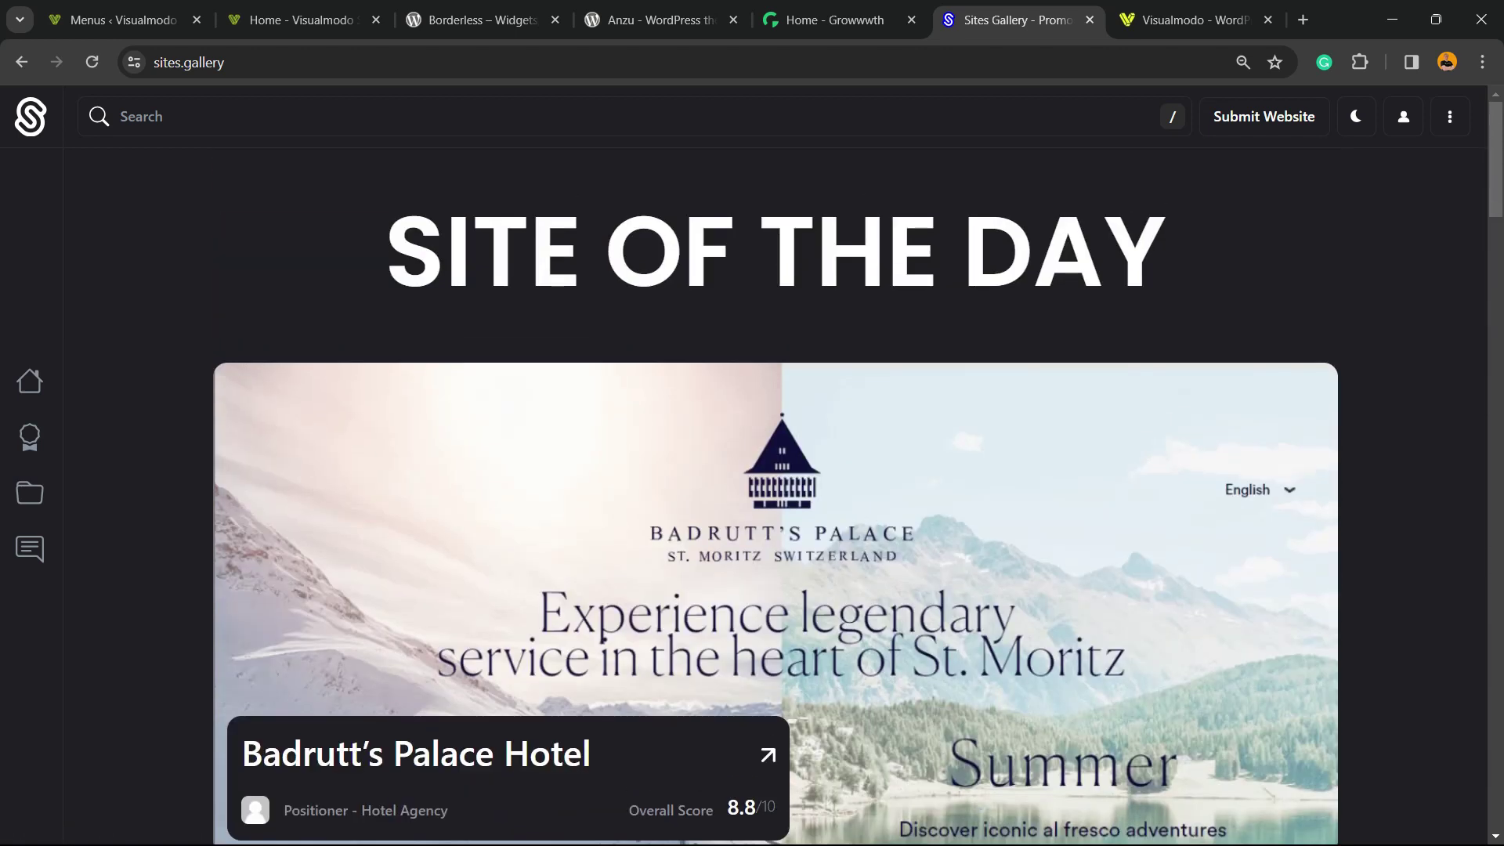
- Open the Visualmodo Templates Library and start scrolling through its template cards
{"action": "left_click", "coordinate": [1191, 20]}
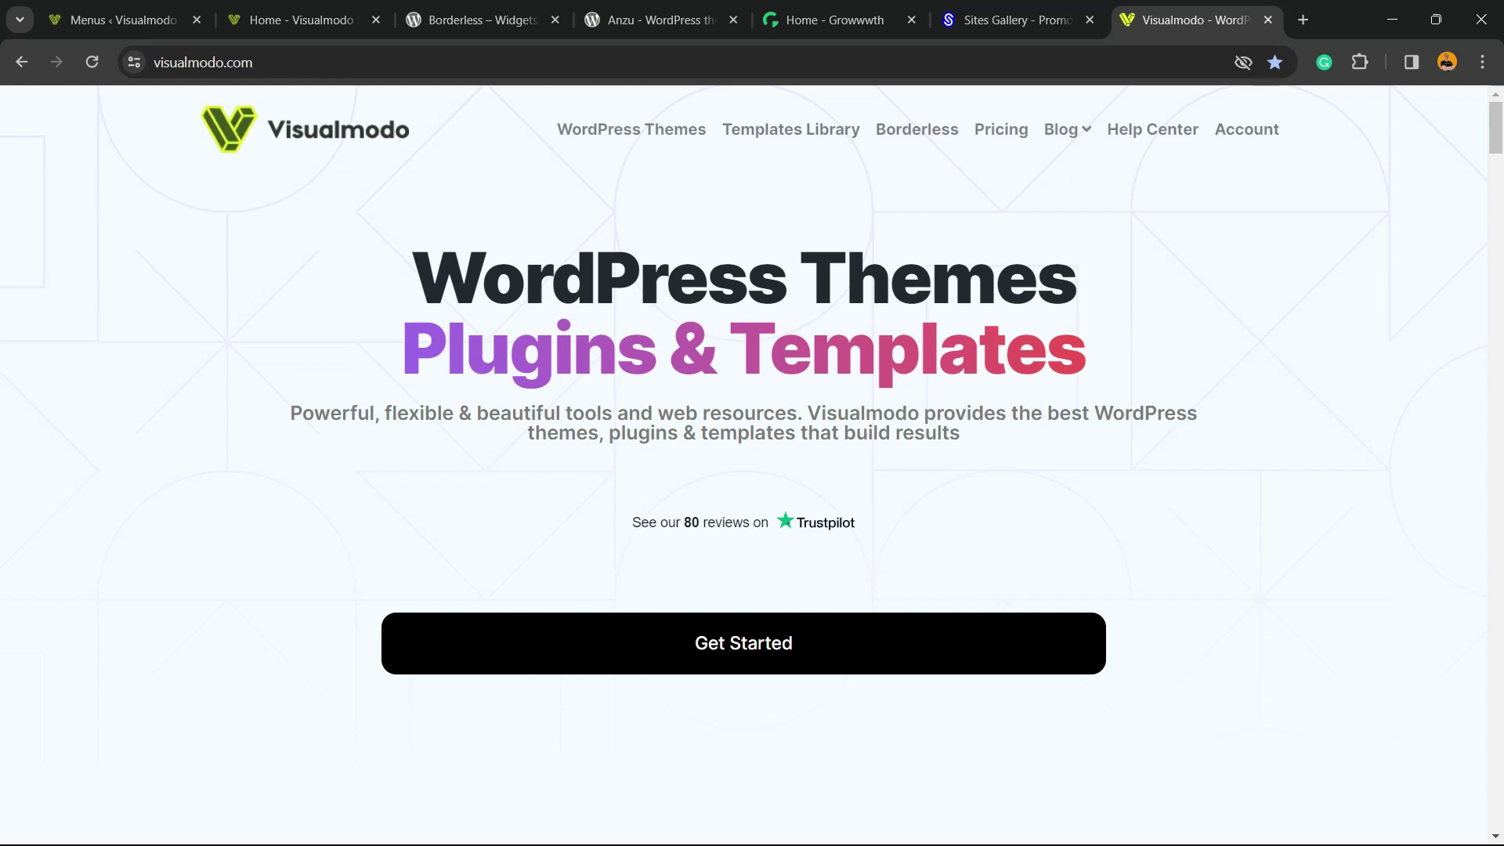
{"action": "left_click", "coordinate": [791, 130]}
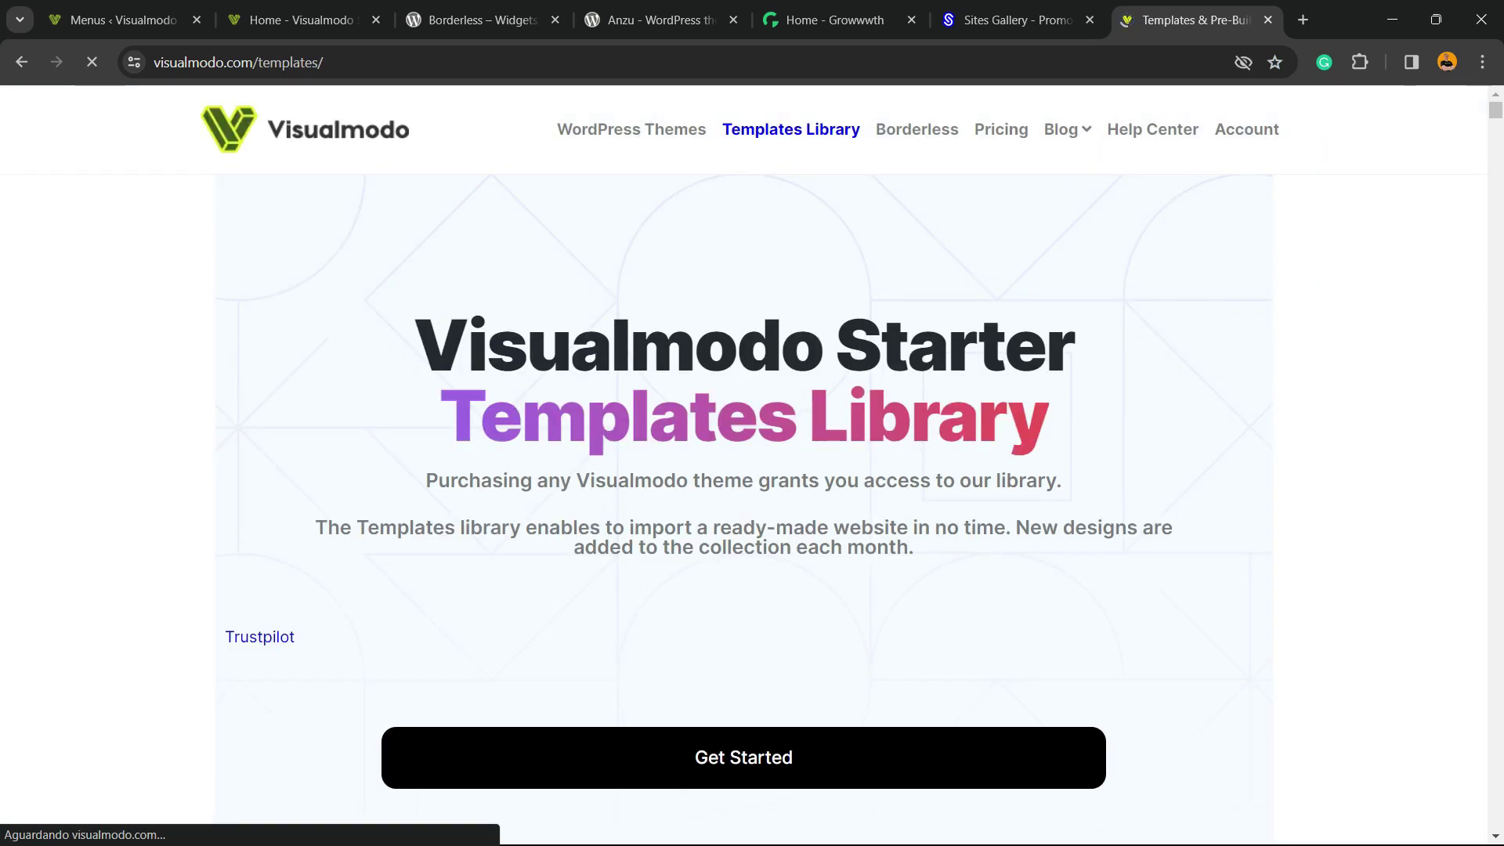
{"action": "scroll", "coordinate": [743, 313], "scroll_direction": "down", "scroll_amount": 5}
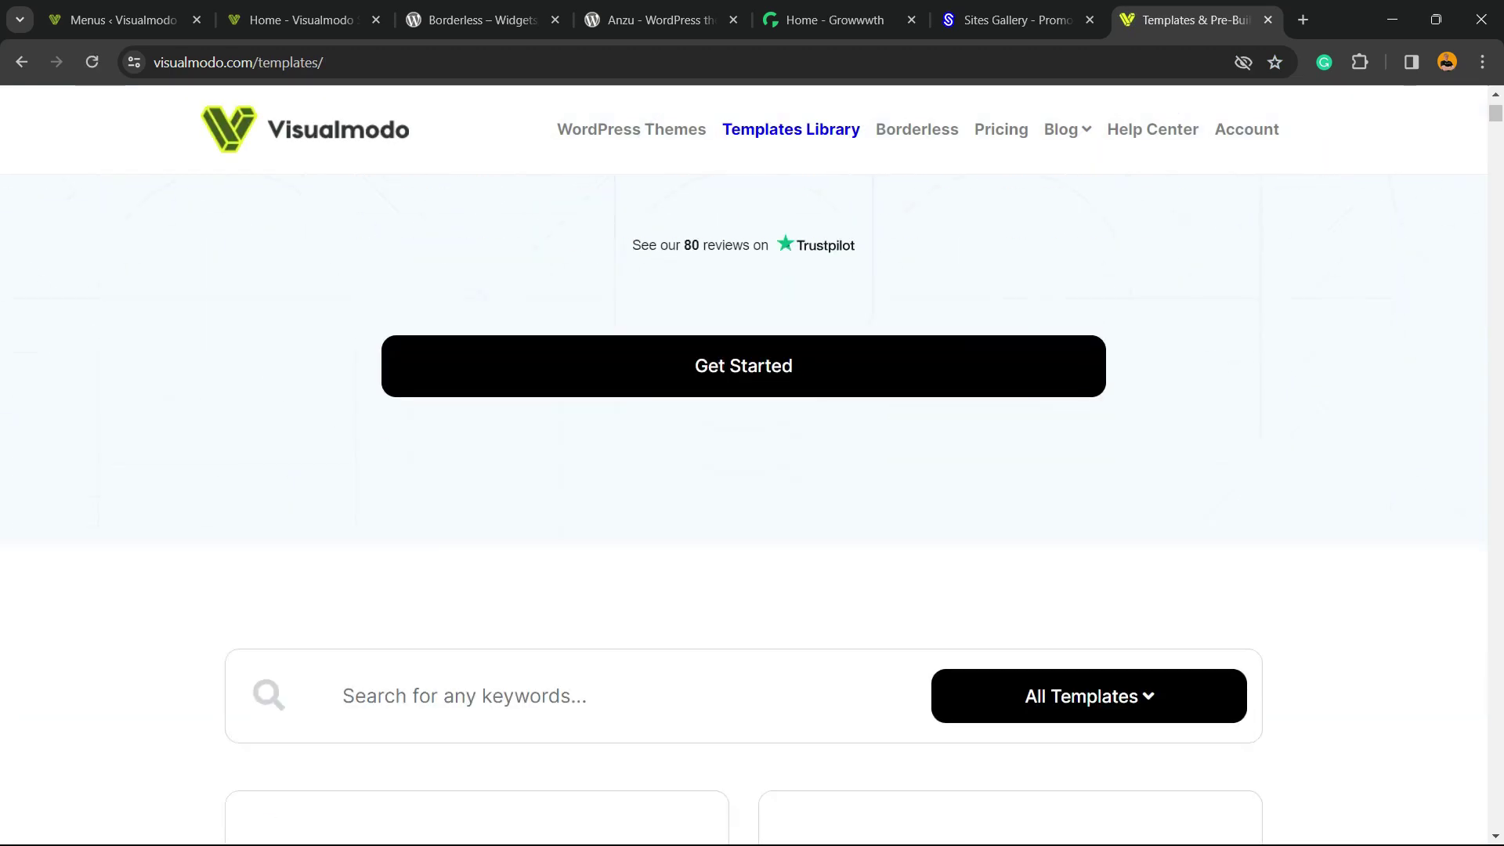
{"action": "scroll", "coordinate": [744, 313], "scroll_direction": "down", "scroll_amount": 6}
{"action": "scroll", "coordinate": [744, 470], "scroll_direction": "down", "scroll_amount": 6}
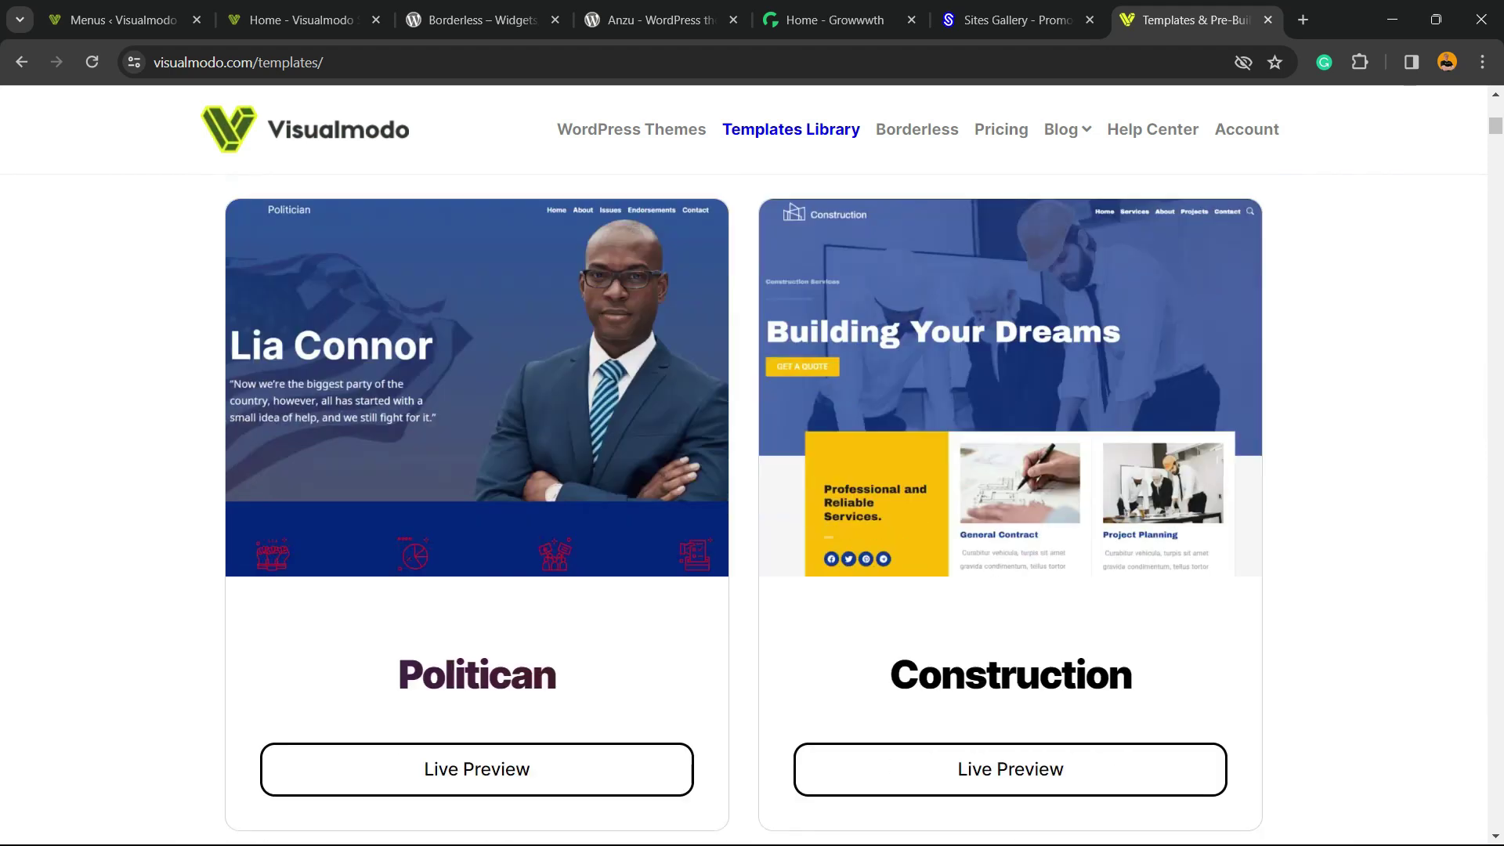
{"action": "scroll", "coordinate": [744, 470], "scroll_direction": "down", "scroll_amount": 4}
{"action": "scroll", "coordinate": [744, 470], "scroll_direction": "down", "scroll_amount": 6}
{"action": "scroll", "coordinate": [744, 470], "scroll_direction": "down", "scroll_amount": 3}
{"action": "scroll", "coordinate": [744, 470], "scroll_direction": "down", "scroll_amount": 10}
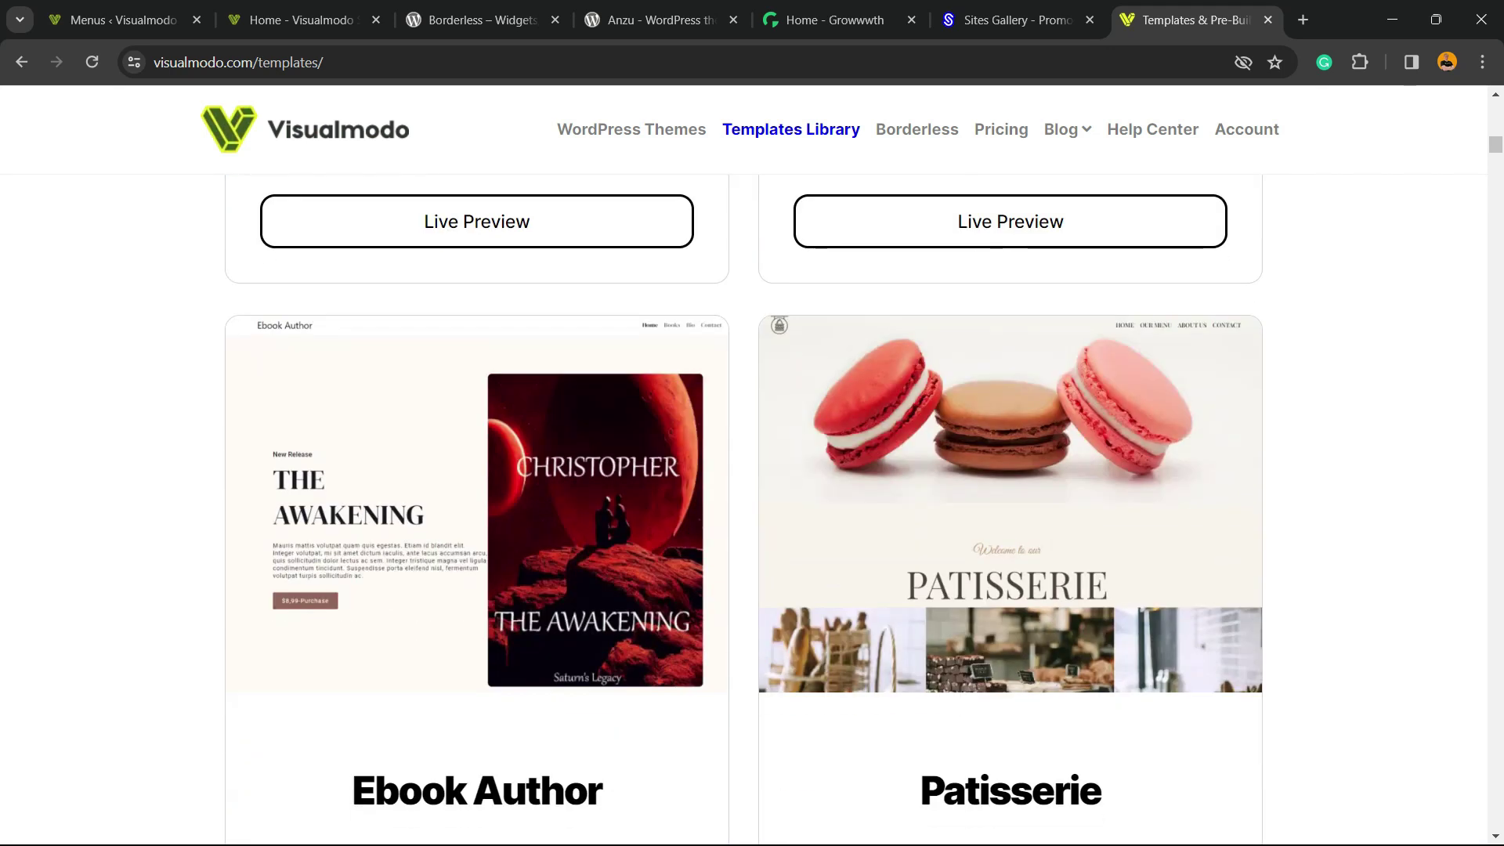
- Keep scrolling the template catalogue down to the Freelancer and Health Coach cards
{"action": "scroll", "coordinate": [744, 469], "scroll_direction": "down", "scroll_amount": 10}
{"action": "scroll", "coordinate": [743, 470], "scroll_direction": "down", "scroll_amount": 7}
{"action": "scroll", "coordinate": [744, 470], "scroll_direction": "down", "scroll_amount": 5}
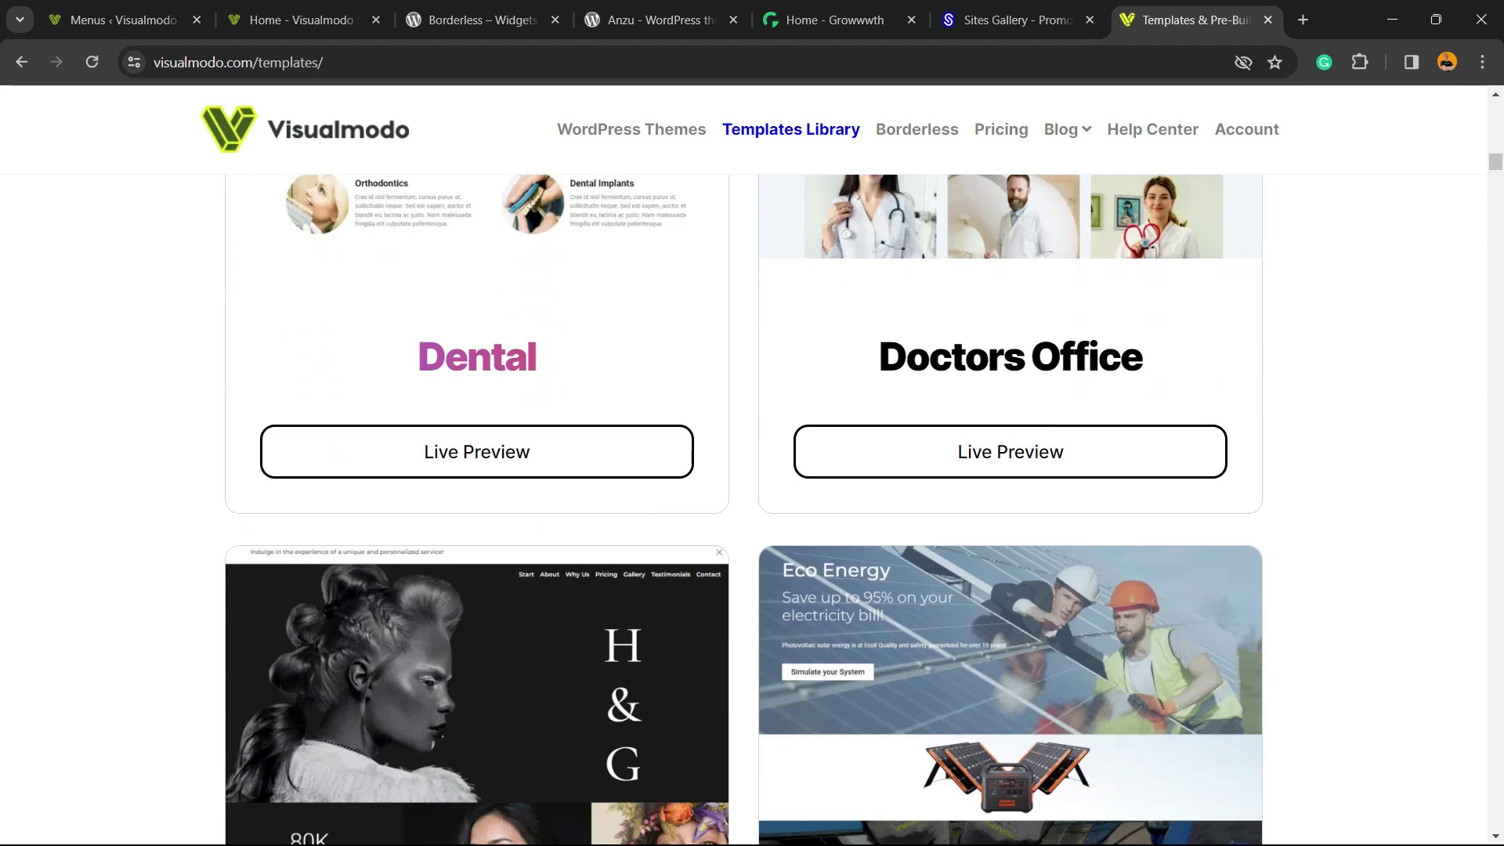
{"action": "scroll", "coordinate": [744, 470], "scroll_direction": "down", "scroll_amount": 9}
{"action": "scroll", "coordinate": [744, 470], "scroll_direction": "down", "scroll_amount": 6}
{"action": "scroll", "coordinate": [744, 470], "scroll_direction": "down", "scroll_amount": 10}
{"action": "scroll", "coordinate": [744, 470], "scroll_direction": "down", "scroll_amount": 3}
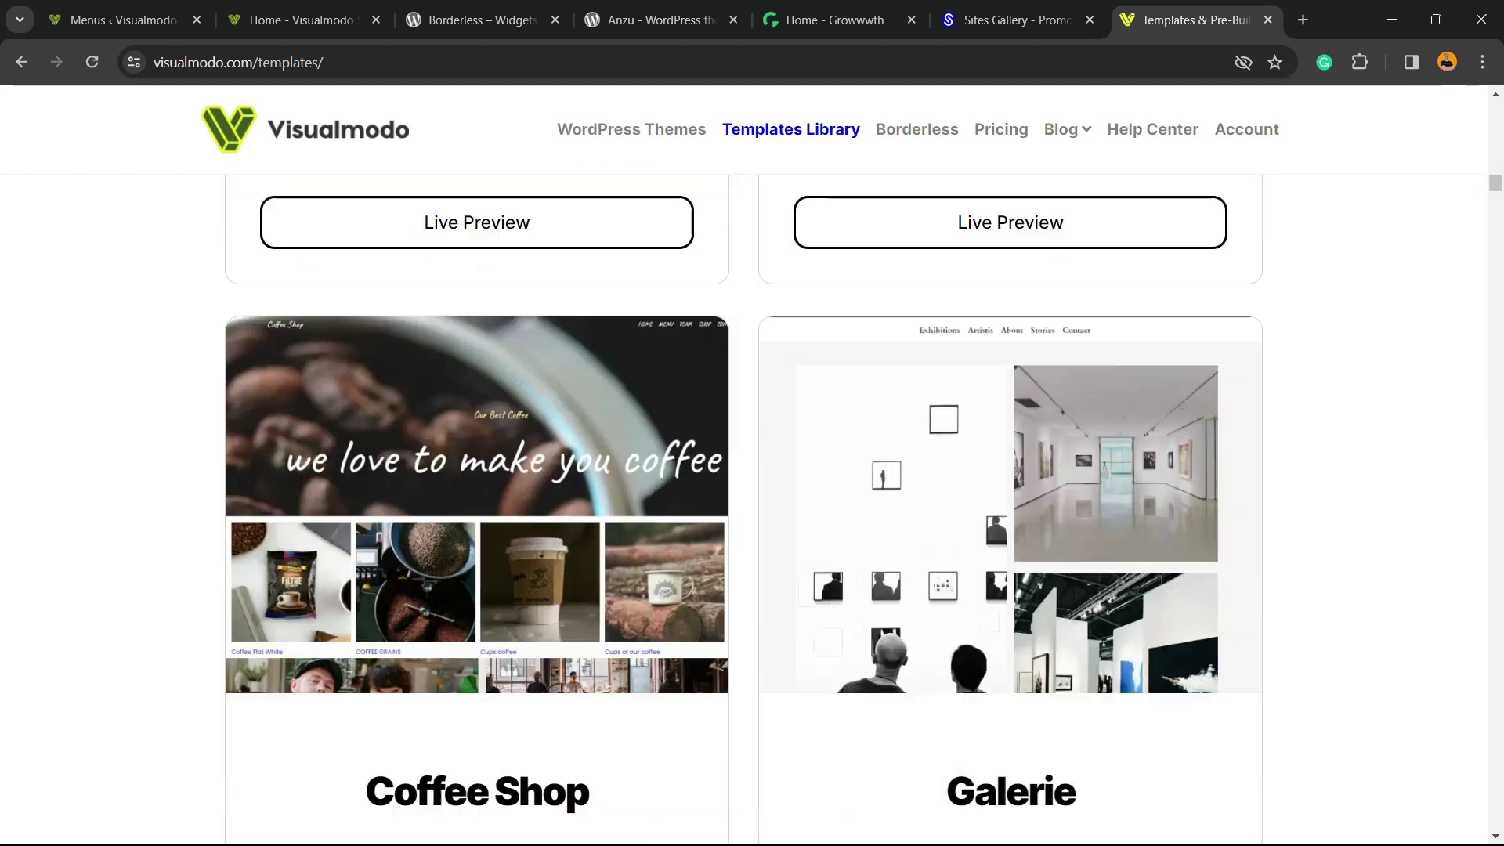
{"action": "scroll", "coordinate": [743, 470], "scroll_direction": "down", "scroll_amount": 9}
{"action": "scroll", "coordinate": [744, 470], "scroll_direction": "down", "scroll_amount": 2}
{"action": "scroll", "coordinate": [744, 470], "scroll_direction": "down", "scroll_amount": 10}
{"action": "scroll", "coordinate": [478, 353], "scroll_direction": "down", "scroll_amount": 3}
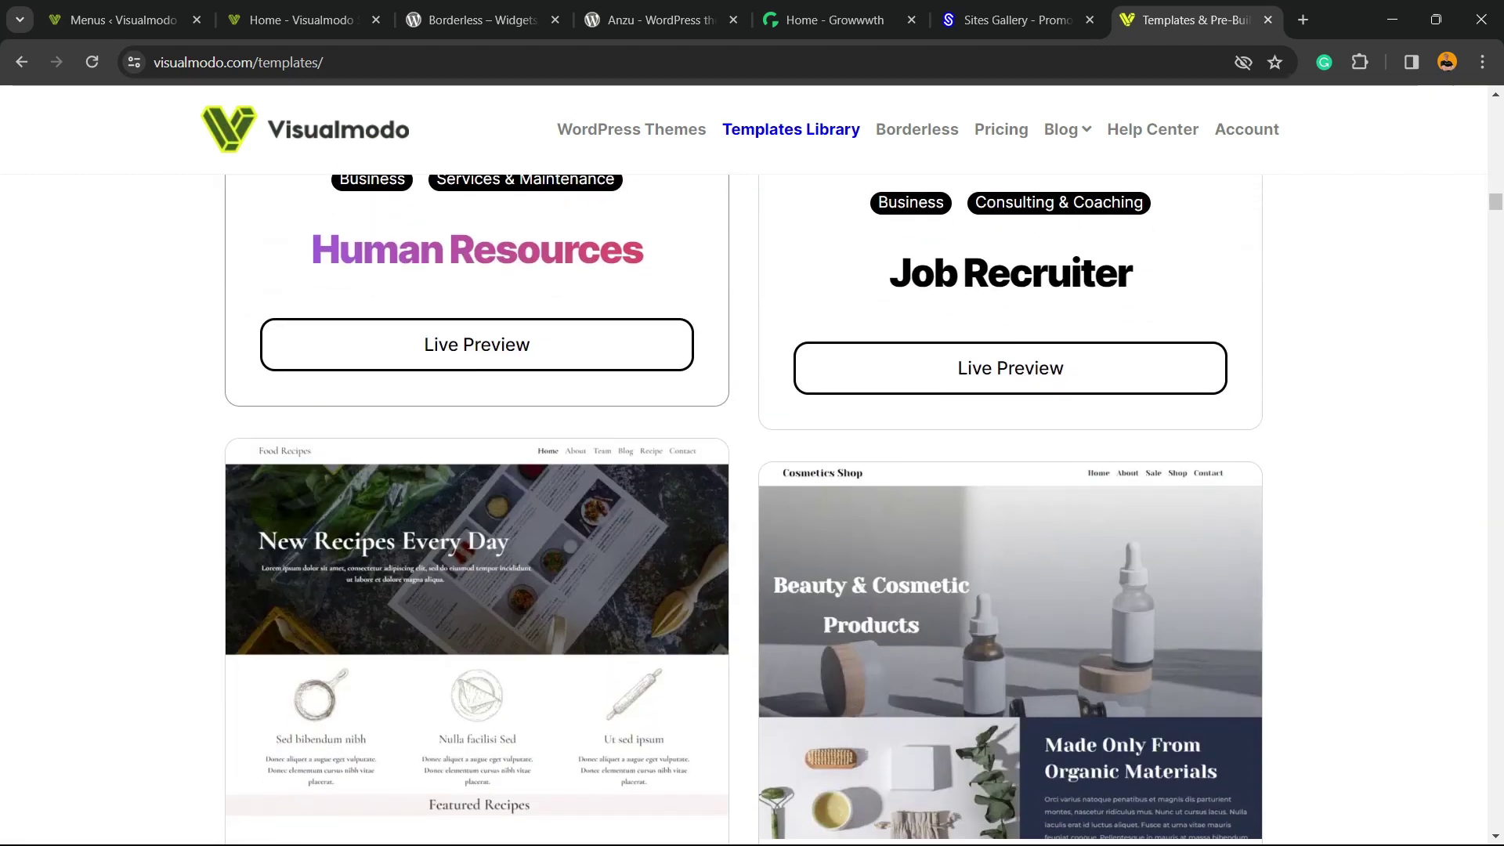
{"action": "scroll", "coordinate": [478, 352], "scroll_direction": "down", "scroll_amount": 10}
{"action": "scroll", "coordinate": [478, 353], "scroll_direction": "down", "scroll_amount": 7}
{"action": "scroll", "coordinate": [478, 352], "scroll_direction": "down", "scroll_amount": 12}
{"action": "scroll", "coordinate": [477, 376], "scroll_direction": "down", "scroll_amount": 3}
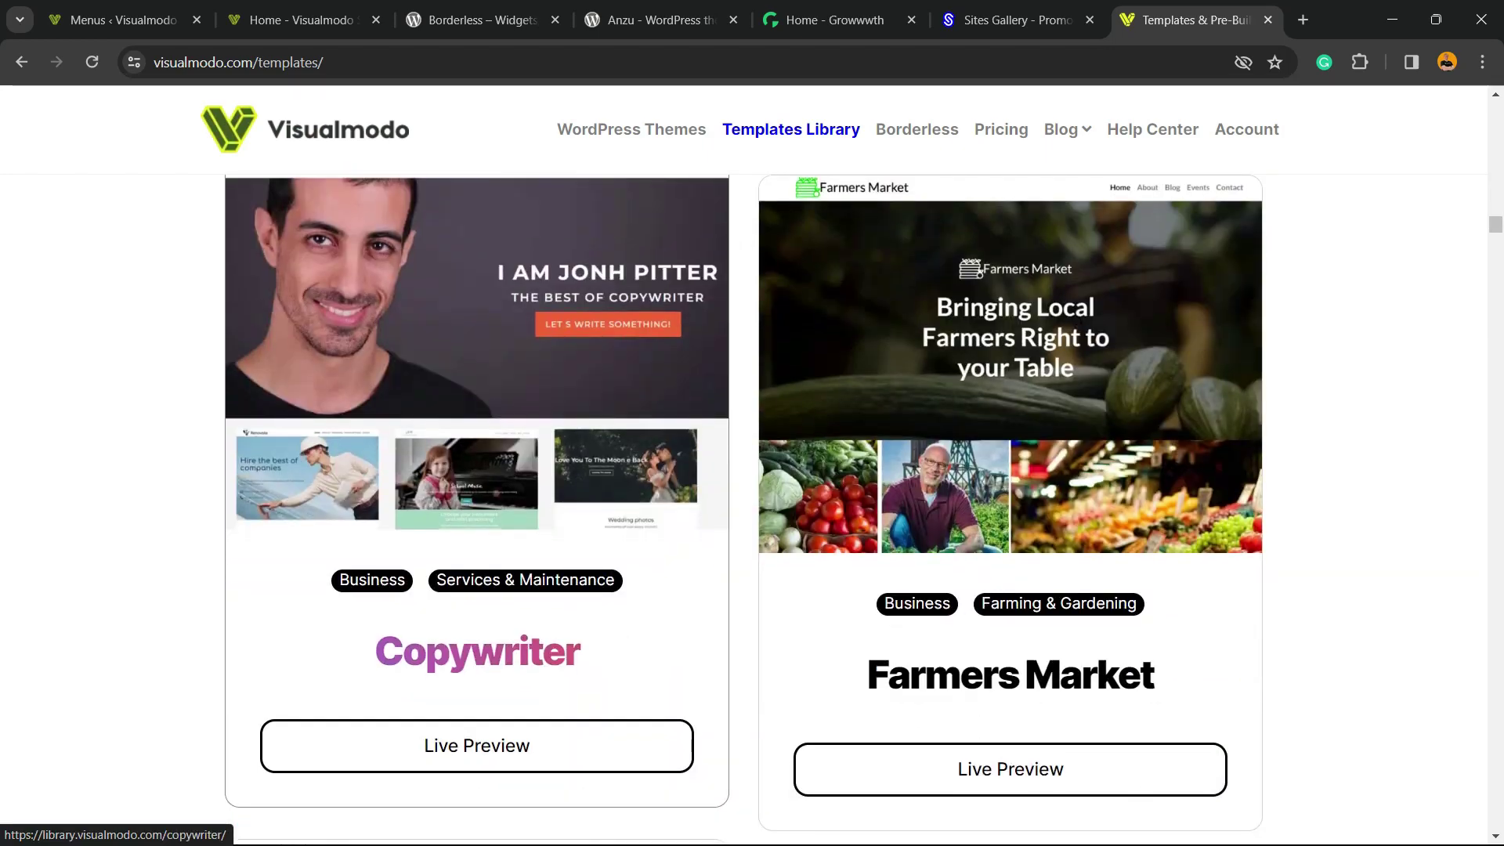
{"action": "scroll", "coordinate": [478, 376], "scroll_direction": "down", "scroll_amount": 8}
{"action": "scroll", "coordinate": [477, 376], "scroll_direction": "down", "scroll_amount": 9}
{"action": "scroll", "coordinate": [477, 376], "scroll_direction": "down", "scroll_amount": 6}
{"action": "scroll", "coordinate": [478, 376], "scroll_direction": "down", "scroll_amount": 8}
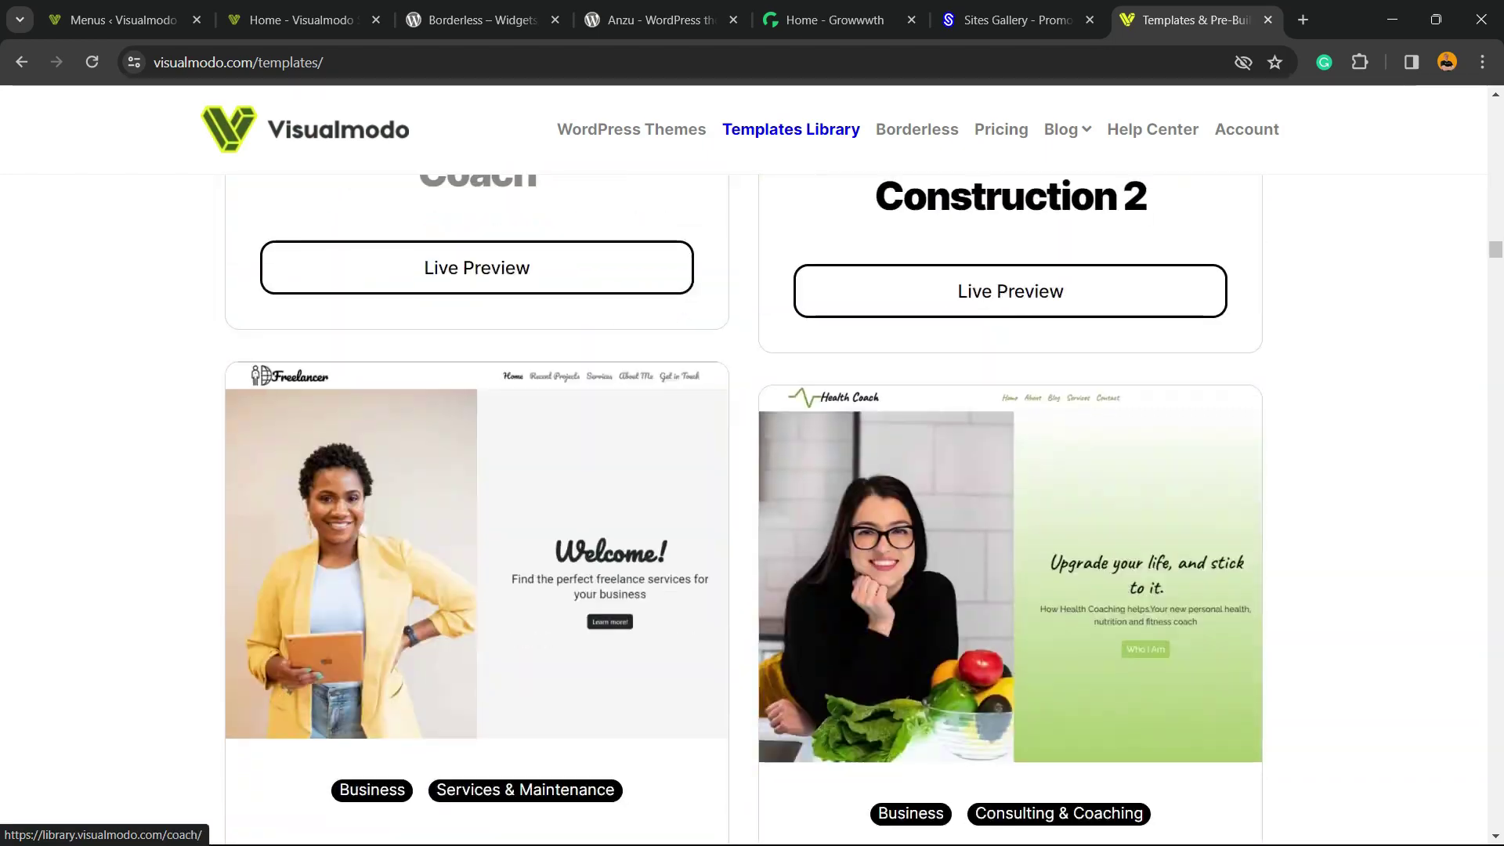